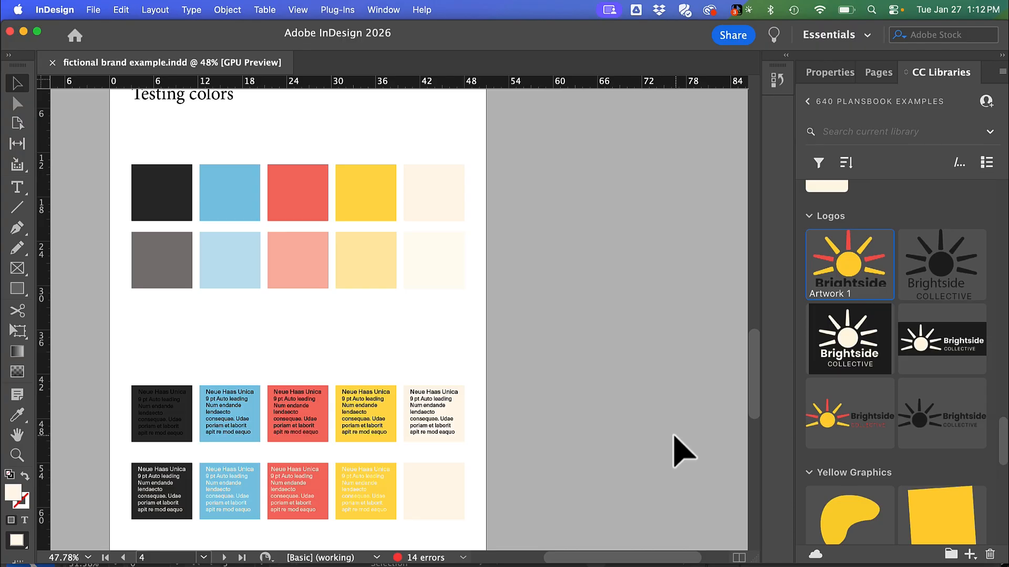
Switch to Chrome and open the full font catalogue on the Adobe Fonts site.
key(super+Tab)
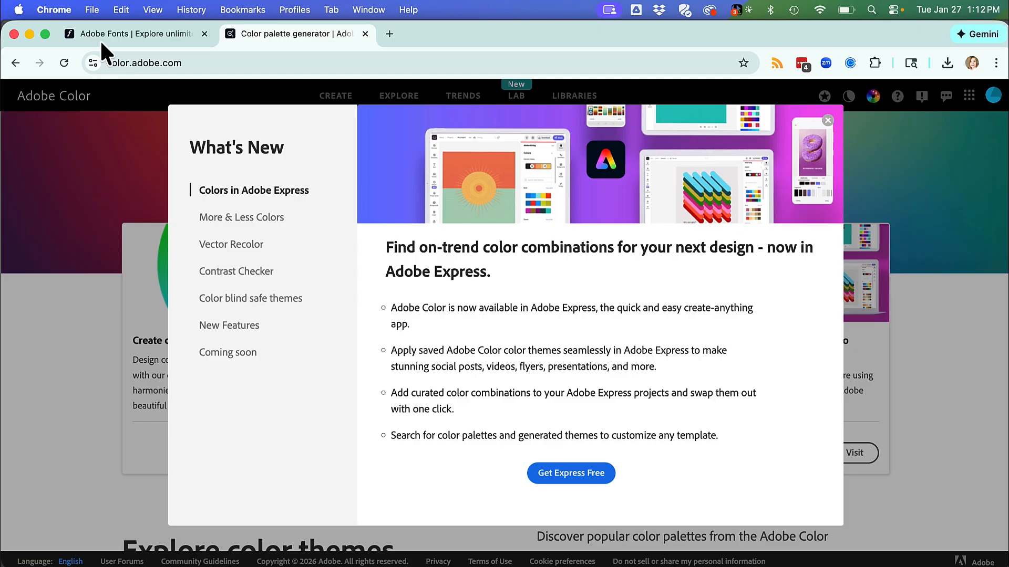
click(106, 31)
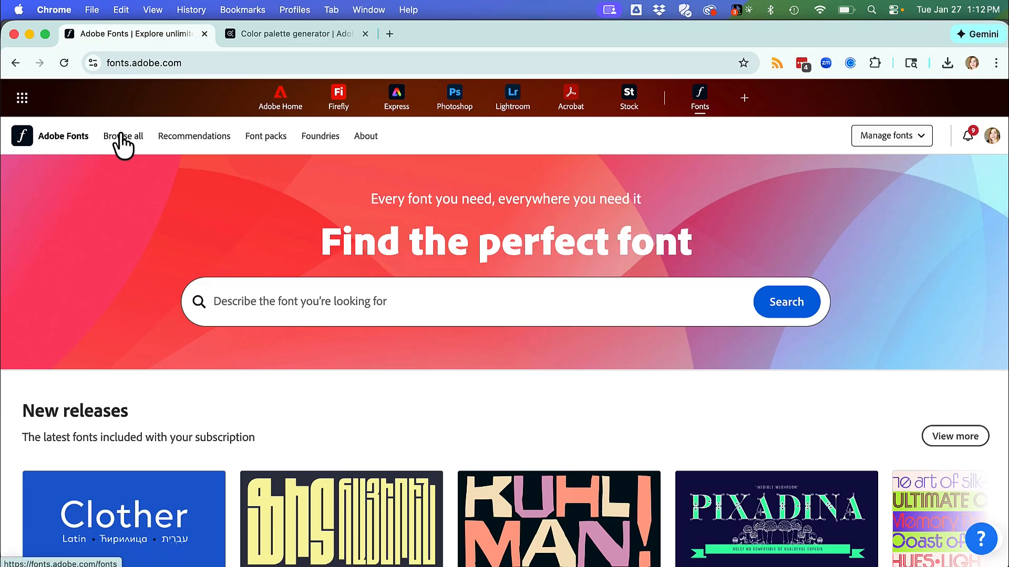
click(991, 138)
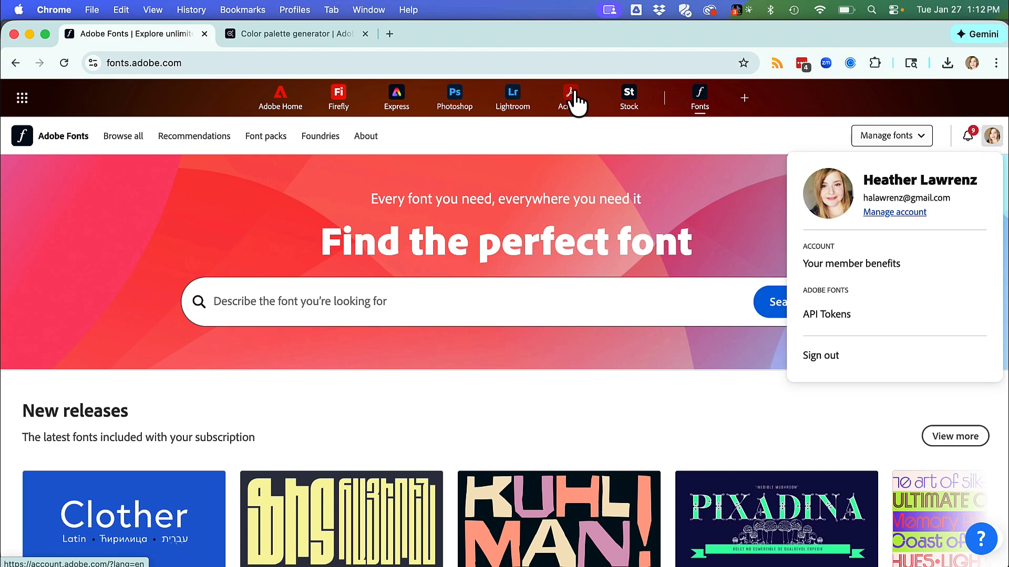
click(114, 136)
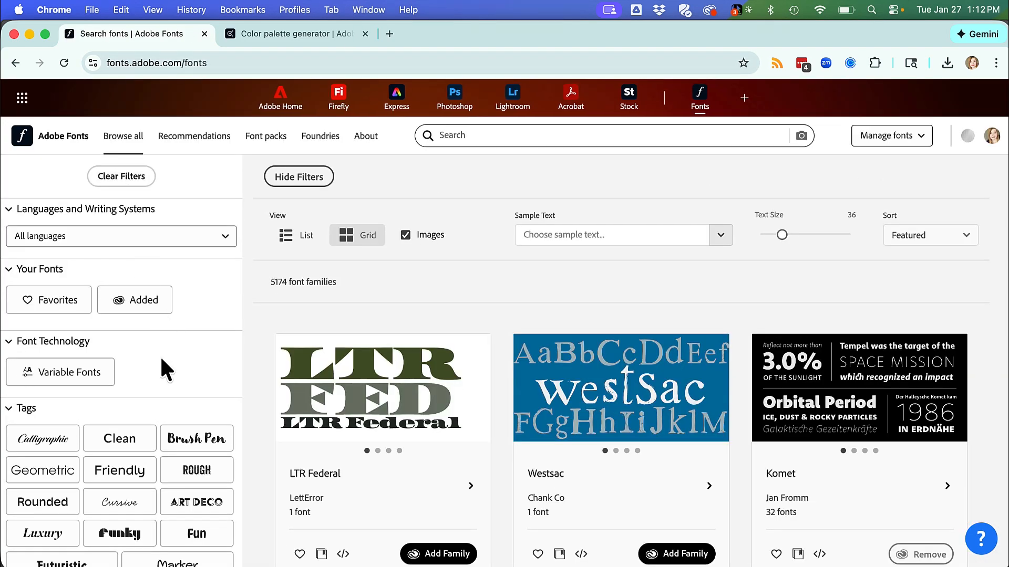
Expand the complete list of font tags and filter the catalogue by the Friendly tag.
scroll(162, 366, down, 3)
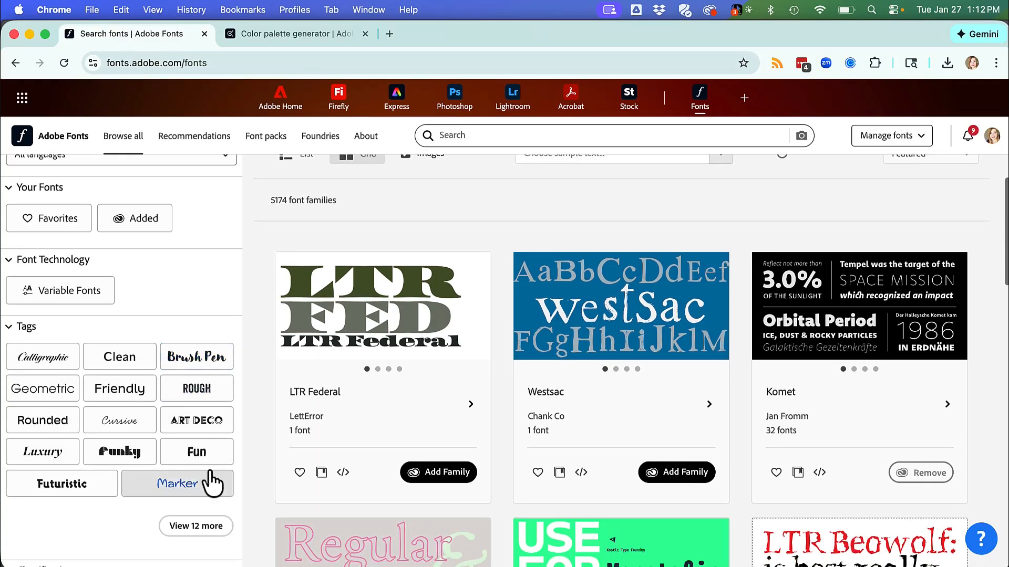
click(196, 526)
click(103, 308)
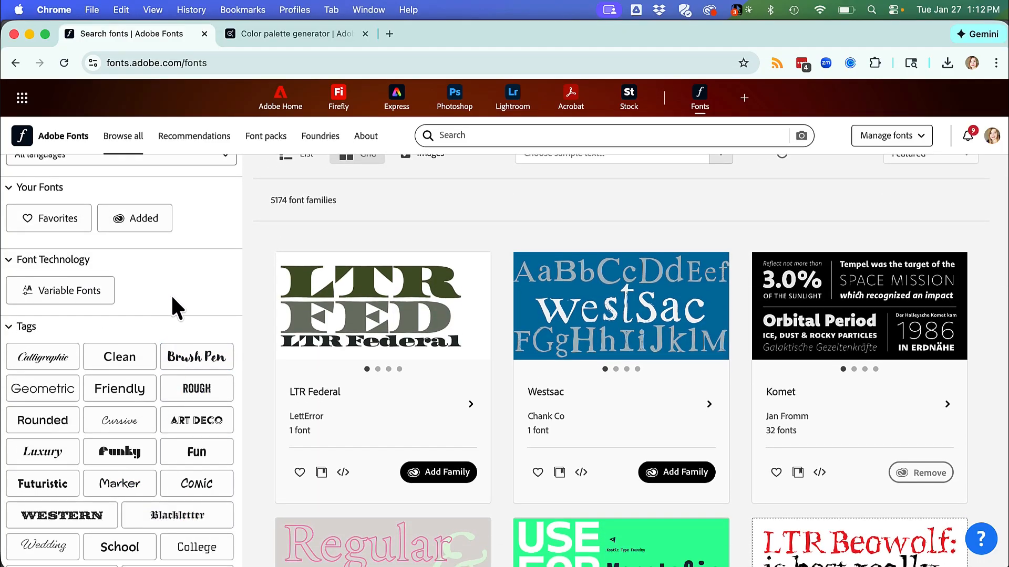
click(120, 394)
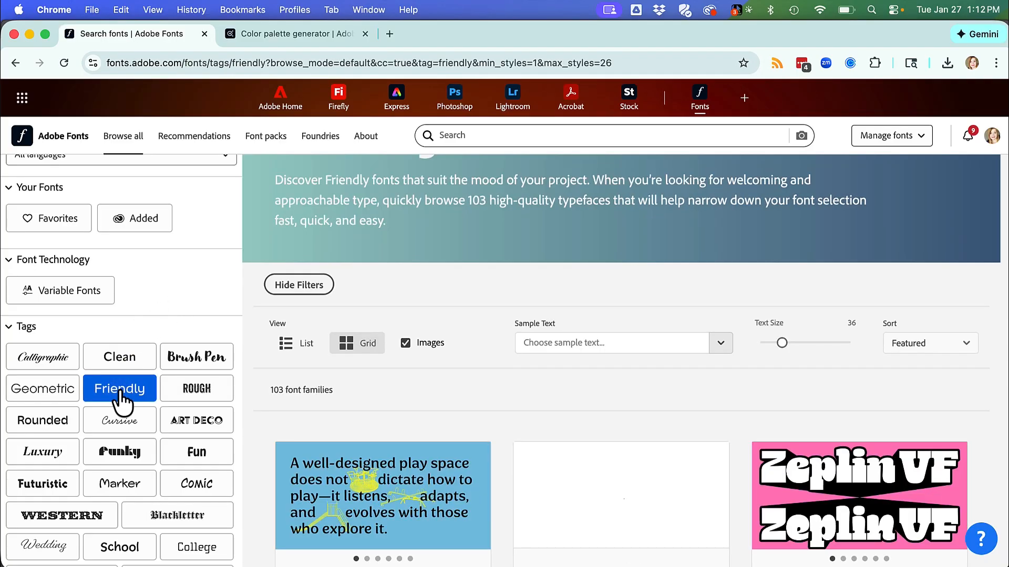
Filter the fonts by the Rounded tag and open the BC Civitas family.
scroll(205, 294, down, 3)
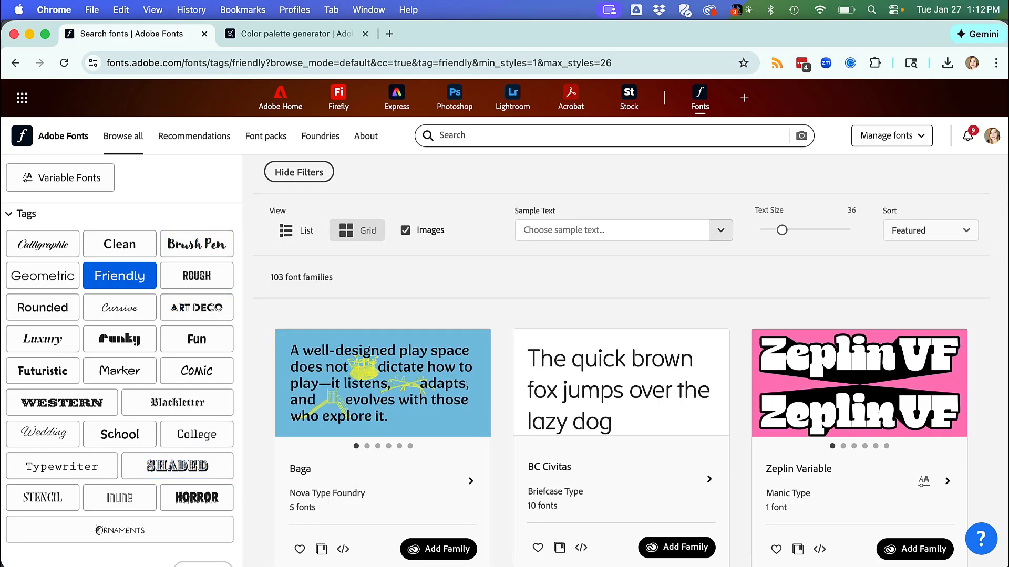
click(33, 309)
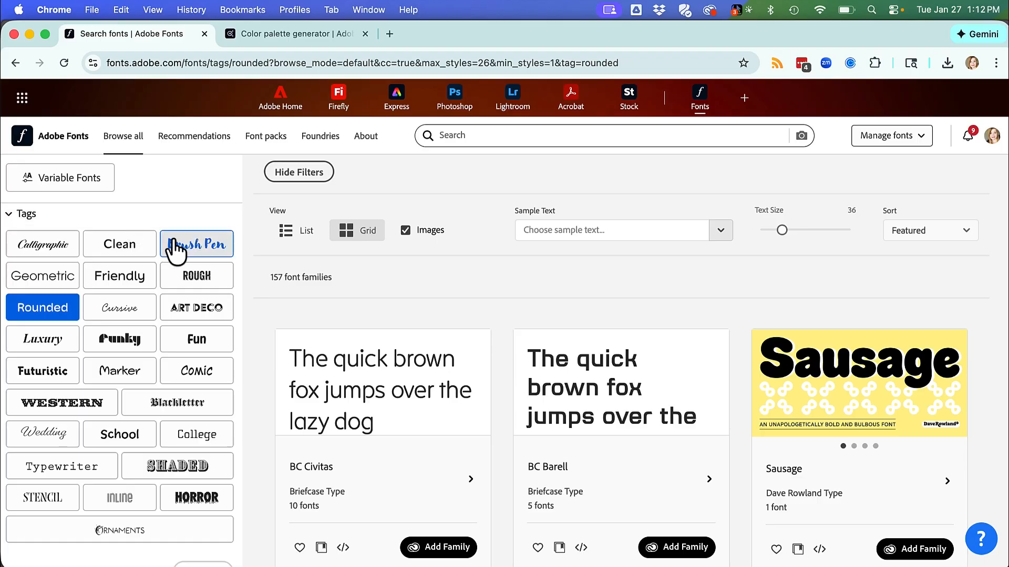
scroll(255, 353, down, 3)
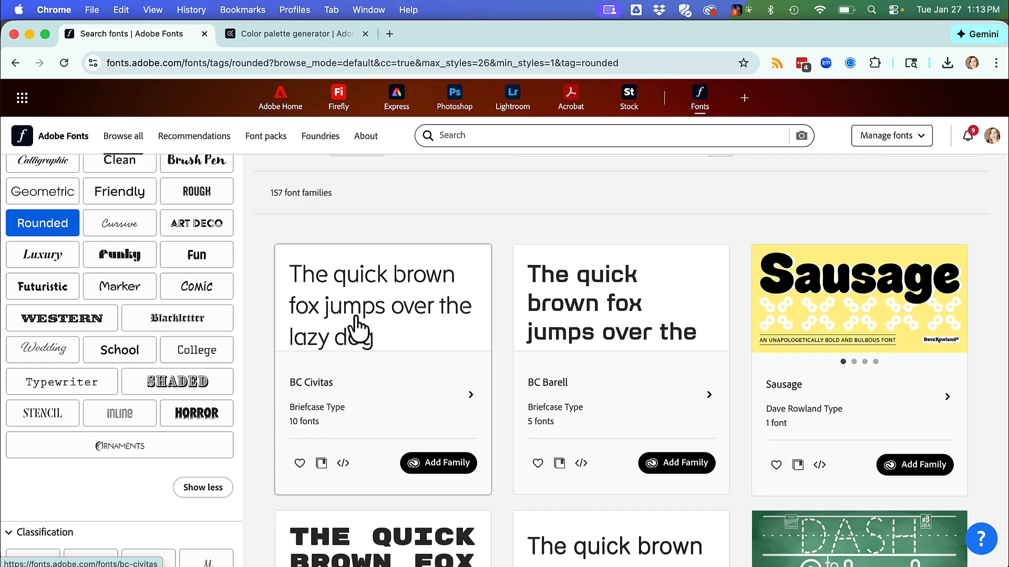
click(385, 292)
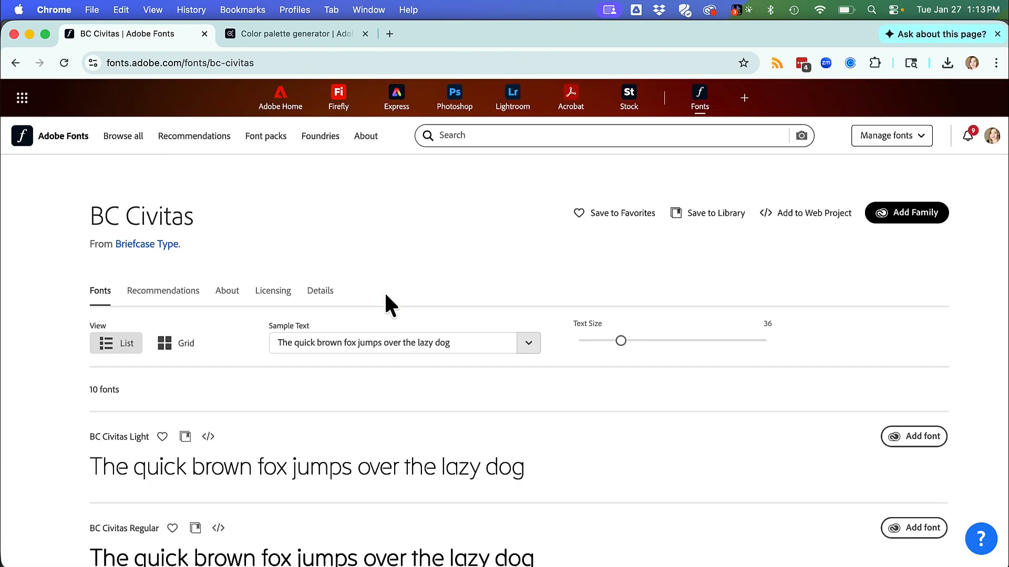
Set the sample text to "Brightside Collective" and look through the BC Civitas styles with it.
click(478, 345)
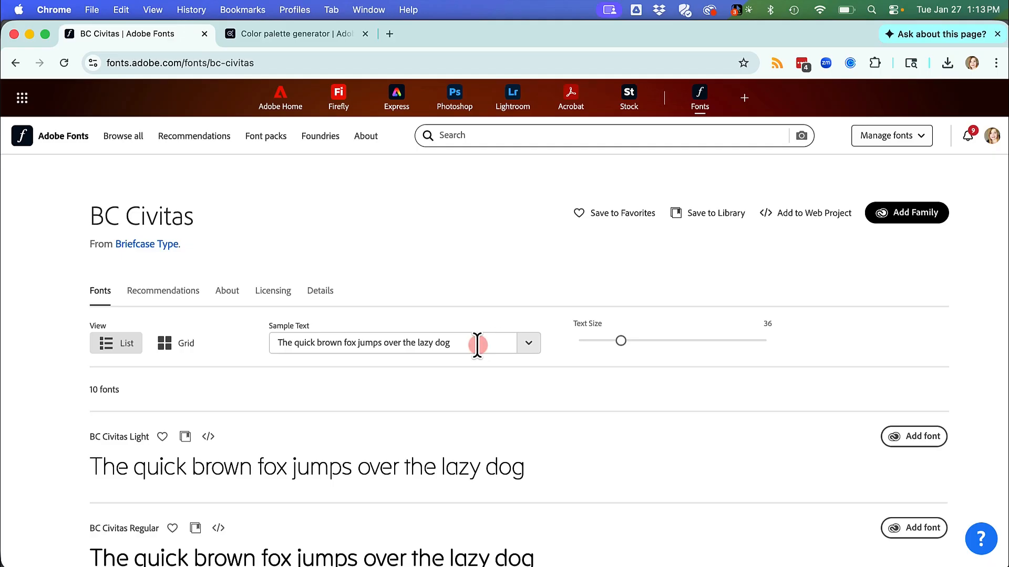
triple_click(267, 354)
key(BackSpace)
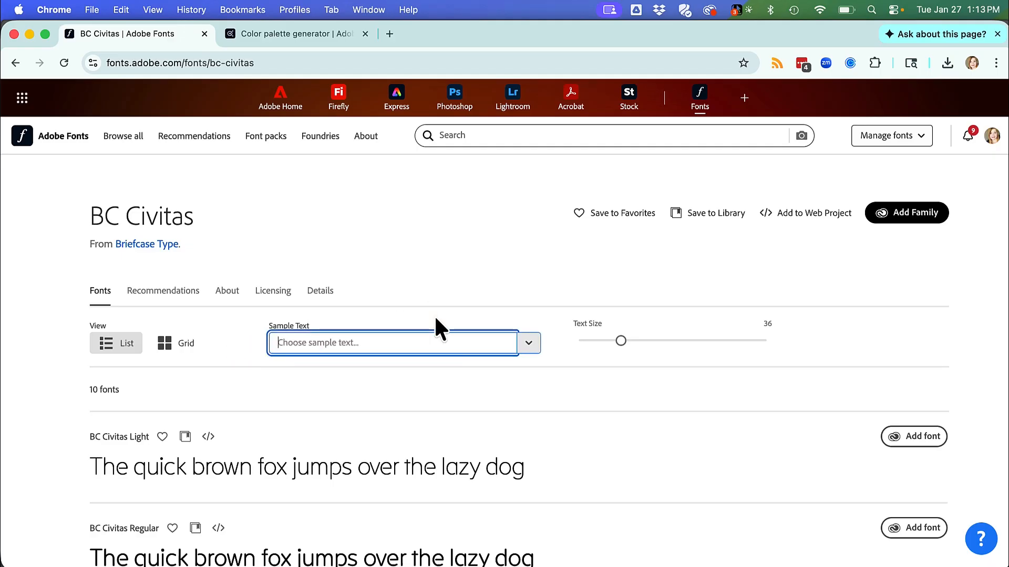
text(Bright)
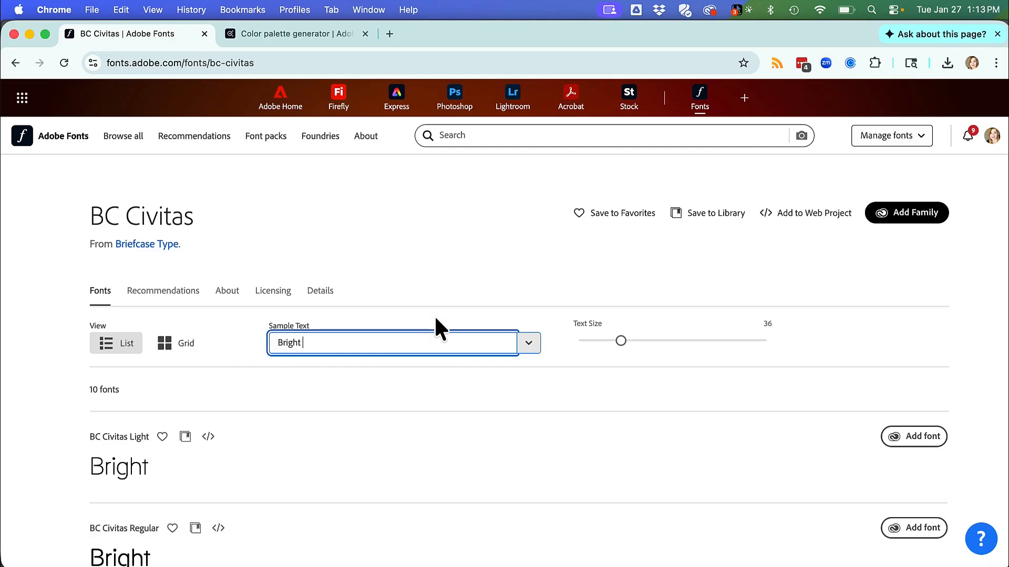
key(BackSpace)
text(side )
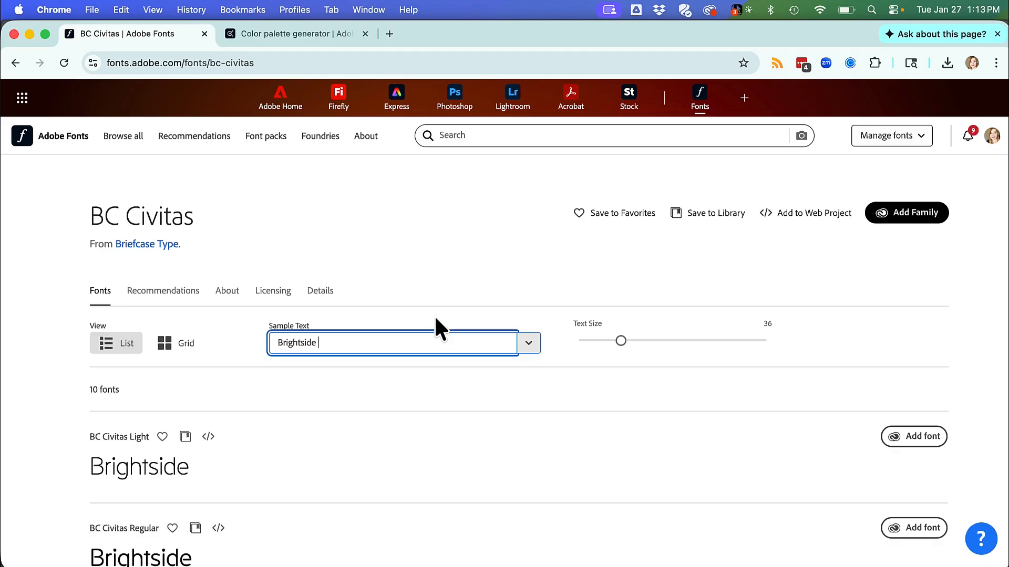
text(Collec)
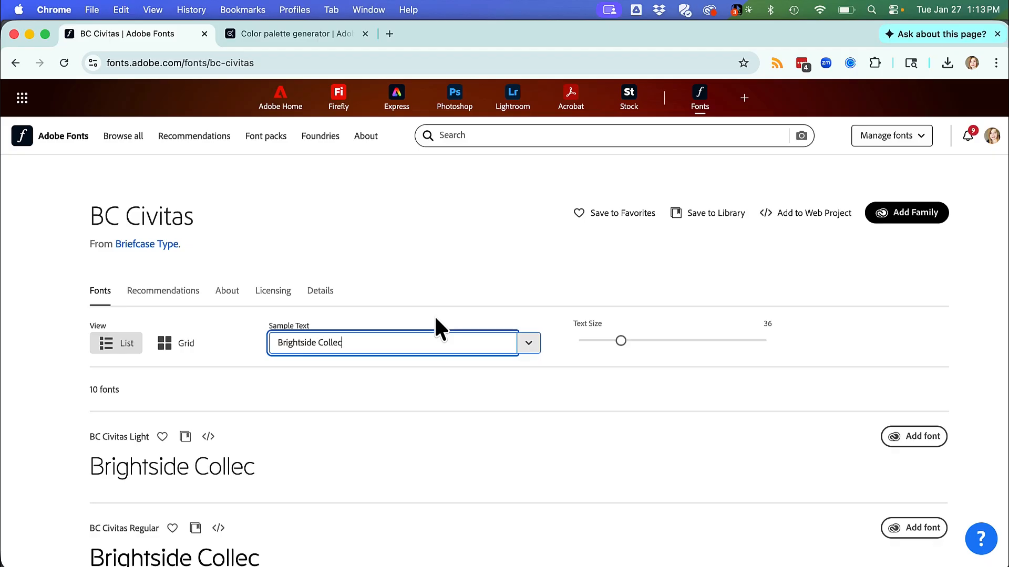
text(tive)
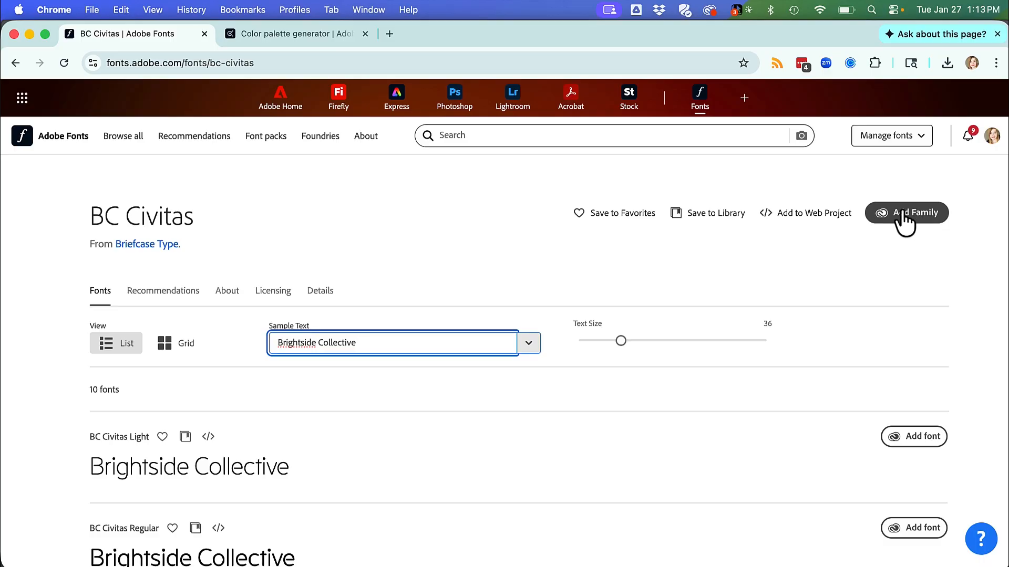
scroll(847, 294, down, 6)
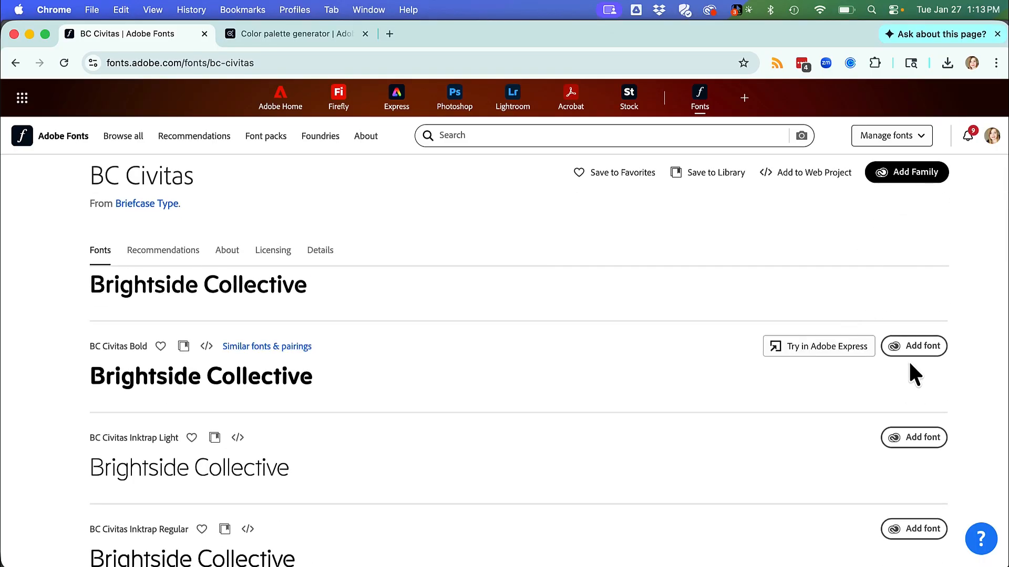
scroll(903, 259, up, 5)
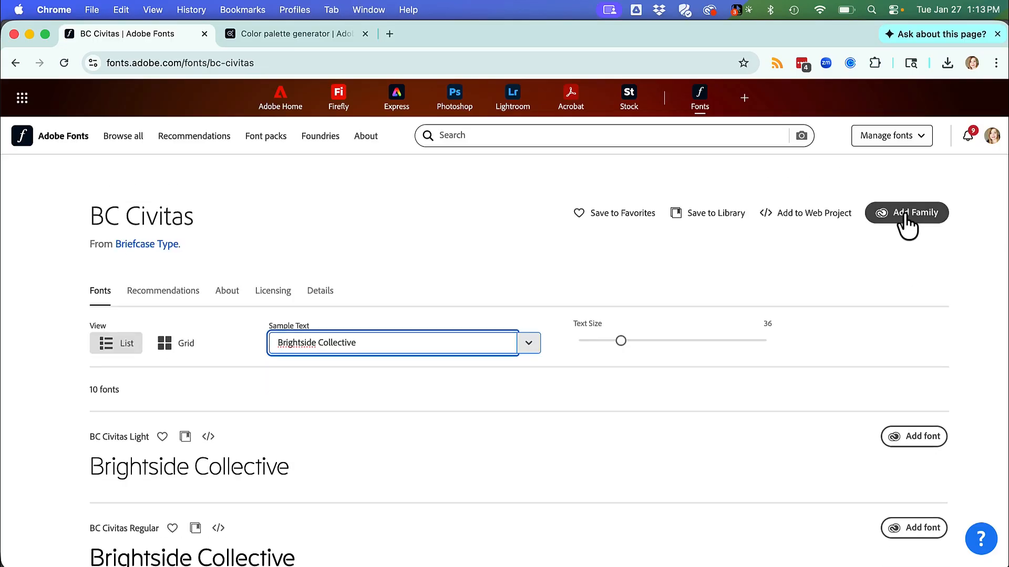
mouse_move(825, 459)
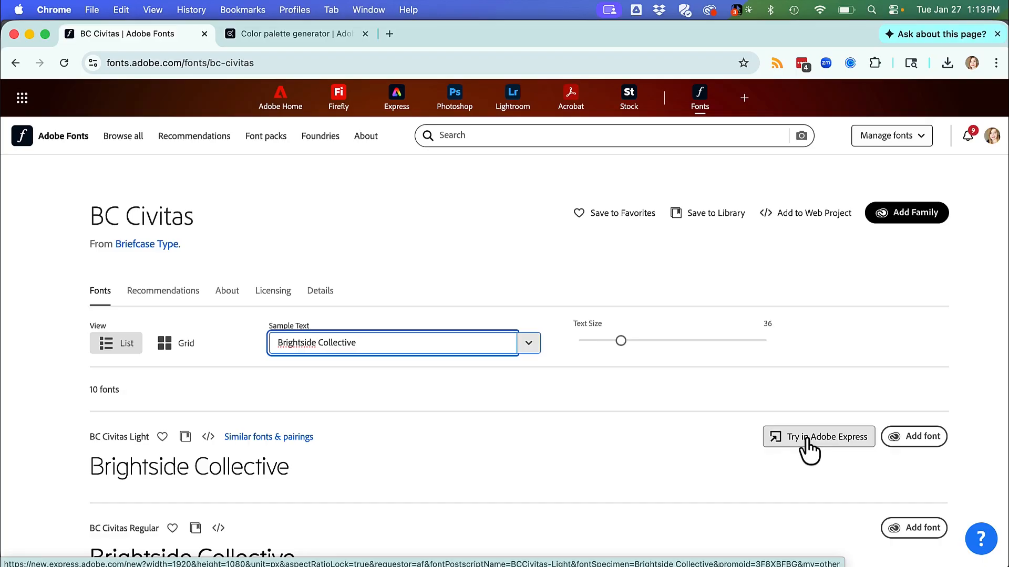
Return to the full font catalogue, collapse the tags, and filter by Sans Serif classification and regular weight.
click(125, 135)
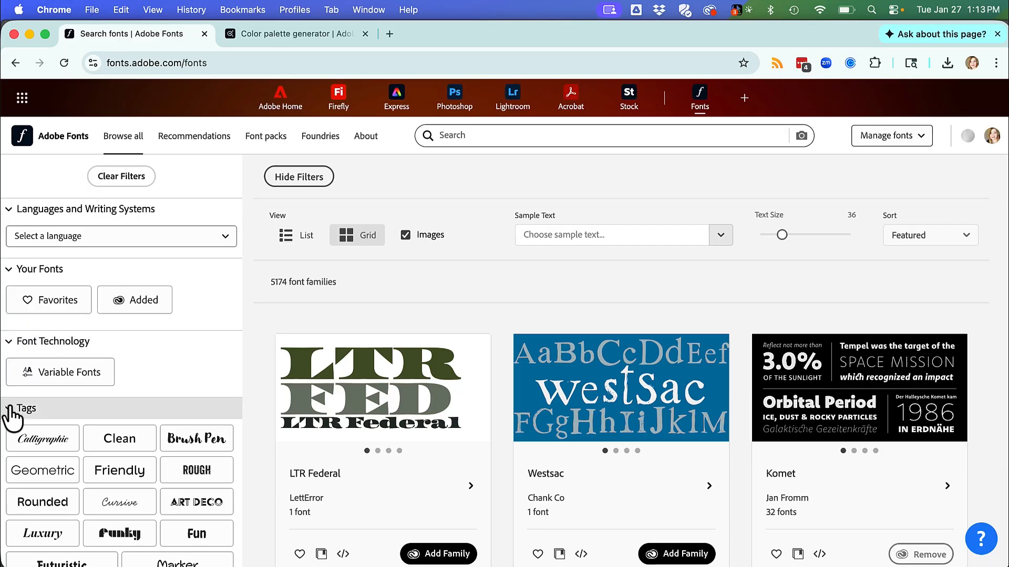
click(11, 406)
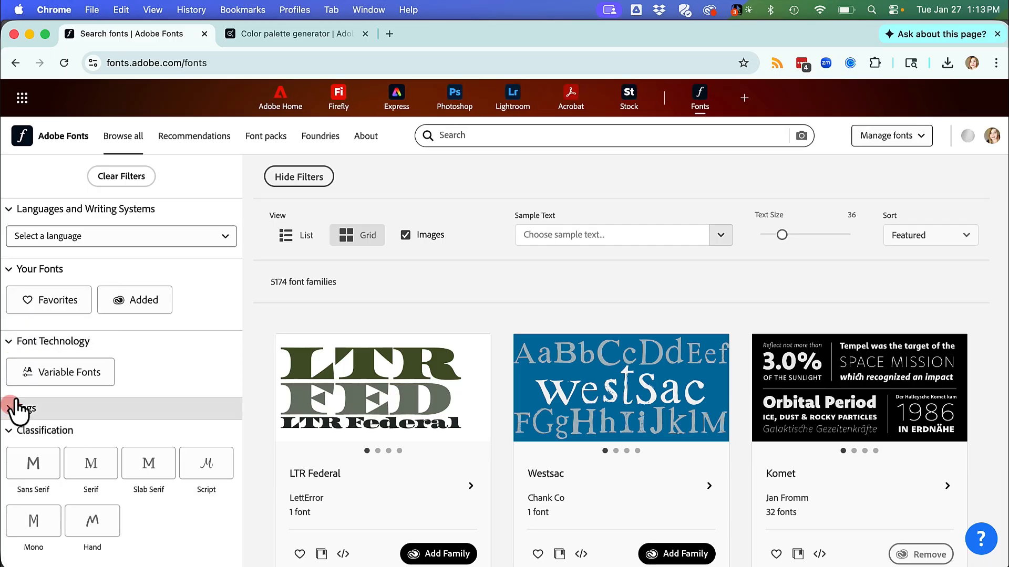
scroll(149, 376, down, 3)
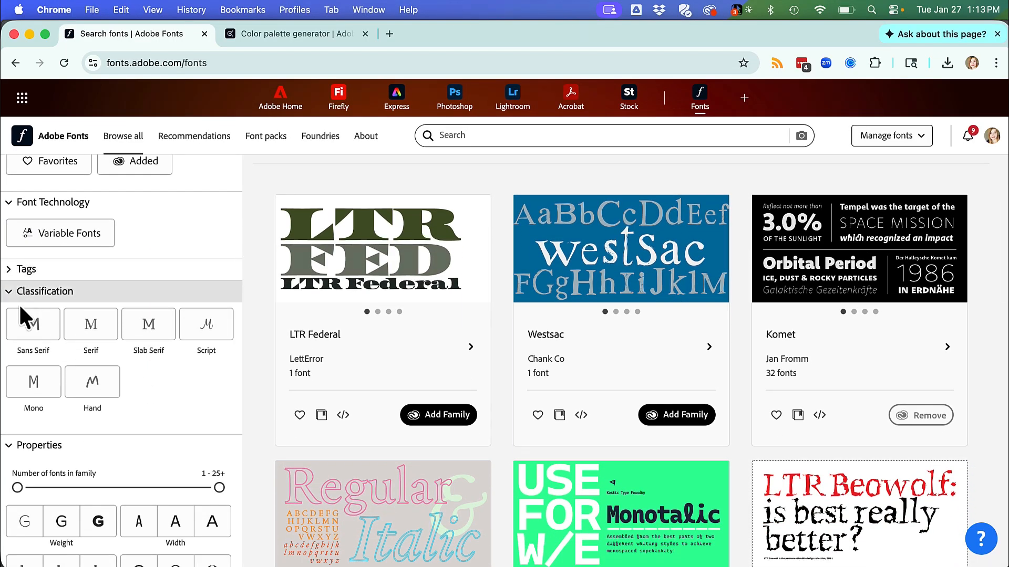
click(21, 331)
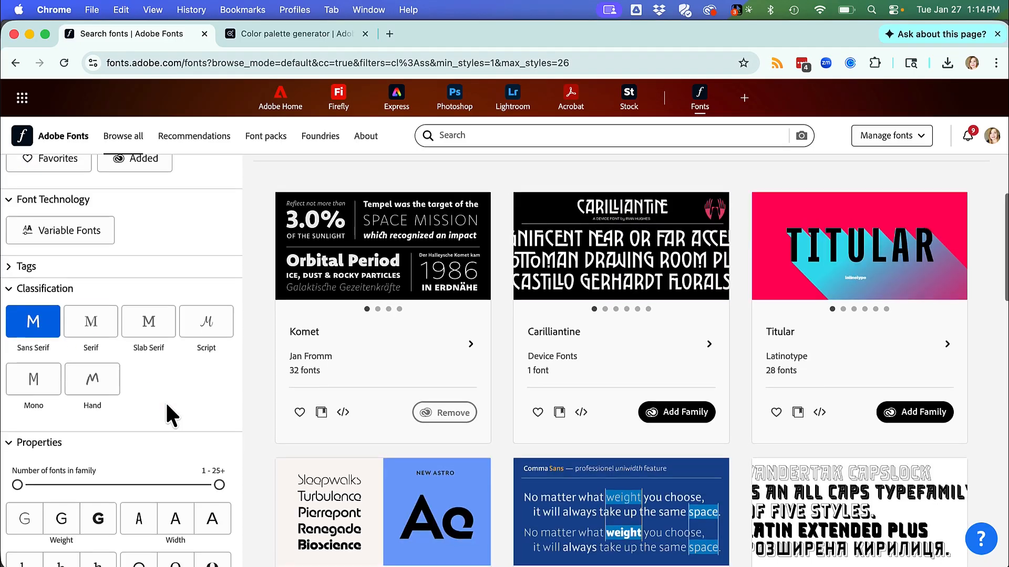
scroll(167, 407, down, 2)
click(61, 432)
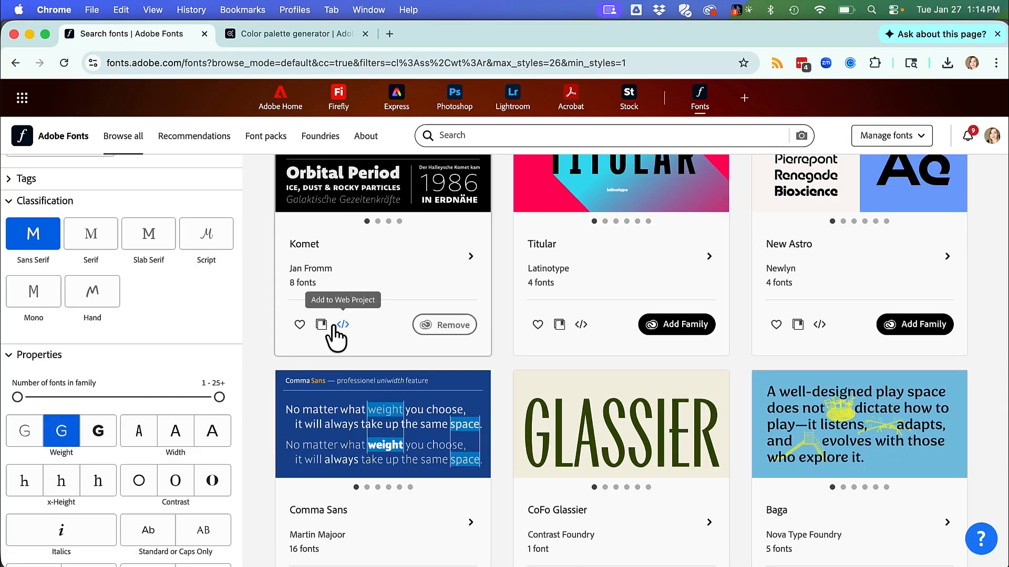
scroll(333, 325, up, 4)
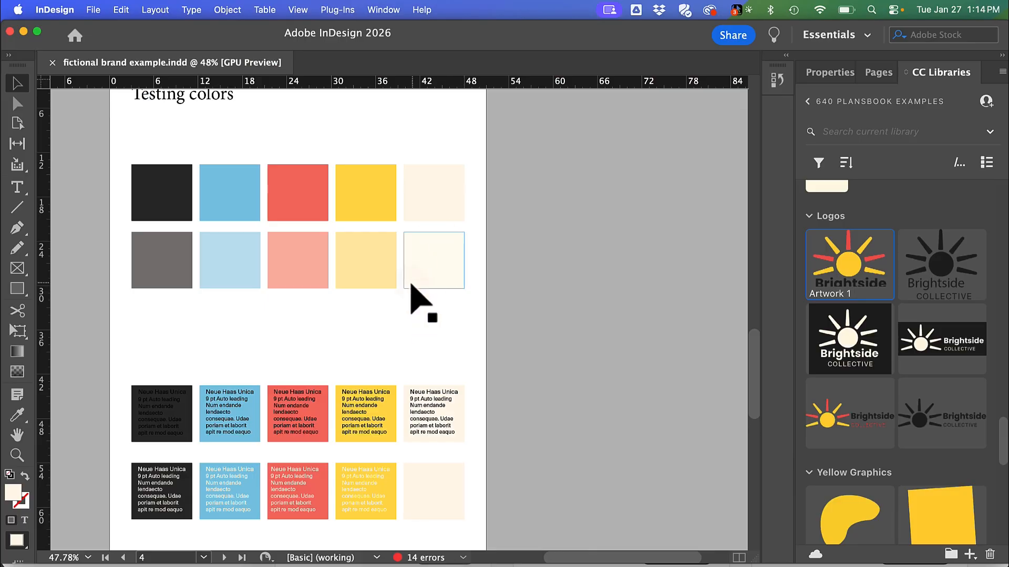
Examine the test-print pages in the InDesign document, covering the body text size and leading samples and the headline, subhead and pull quote samples.
scroll(418, 294, up, 5)
scroll(412, 286, up, 10)
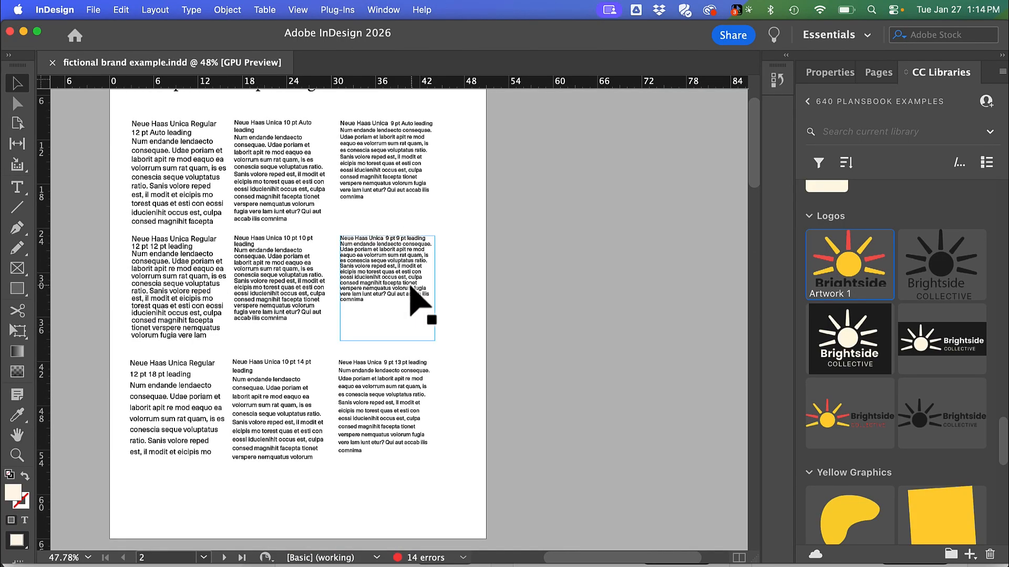
scroll(416, 289, up, 2)
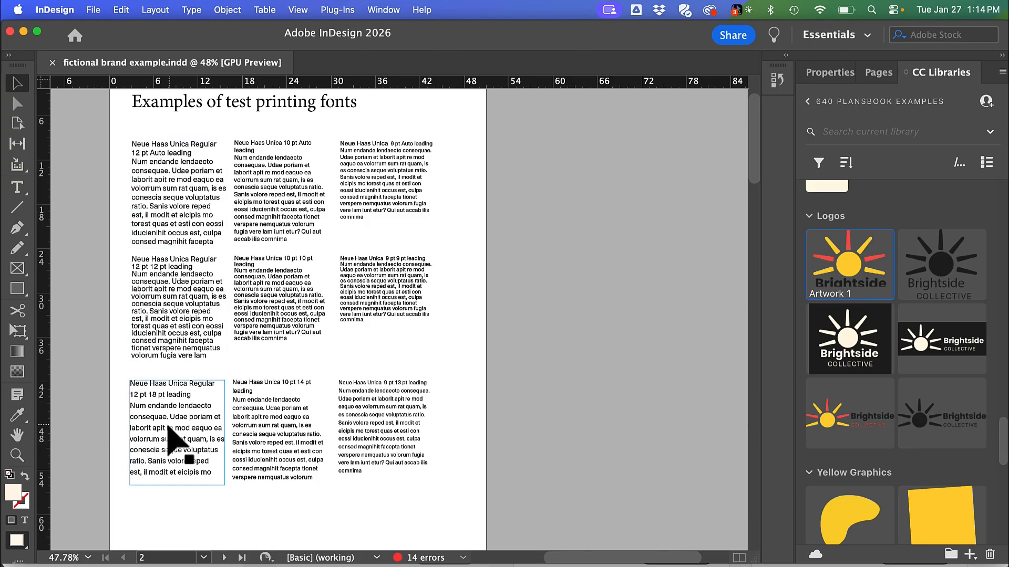
scroll(168, 428, down, 10)
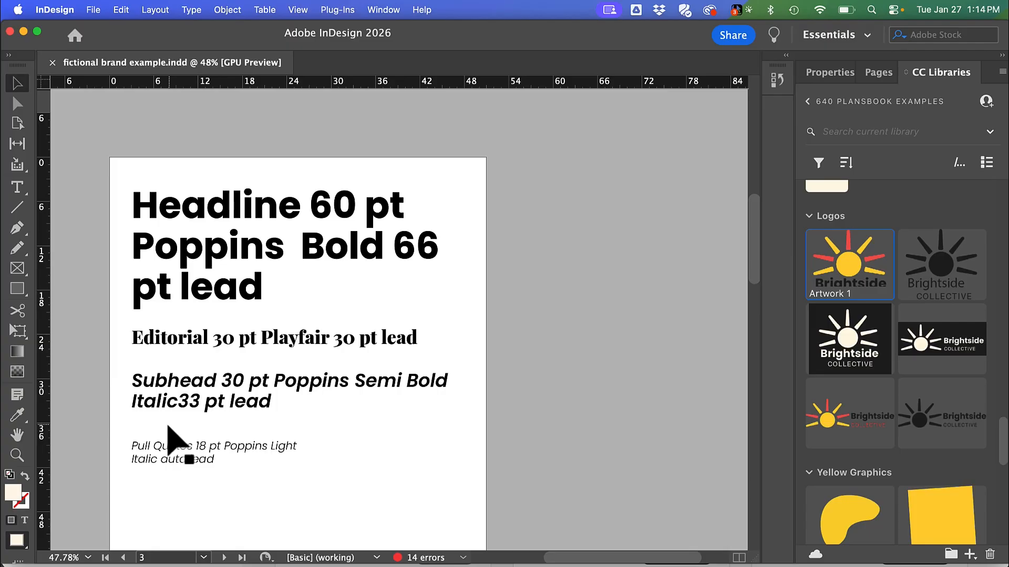
scroll(168, 427, down, 2)
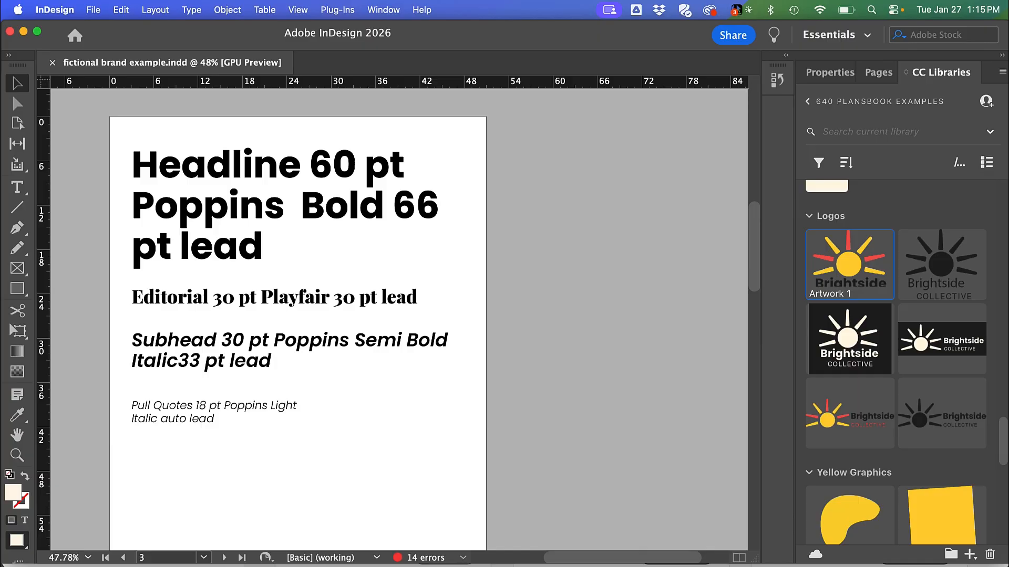
Switch to Chrome, bring up Adobe Color, dismiss the What's New window, and open the color wheel for creating color themes.
key(super+Tab)
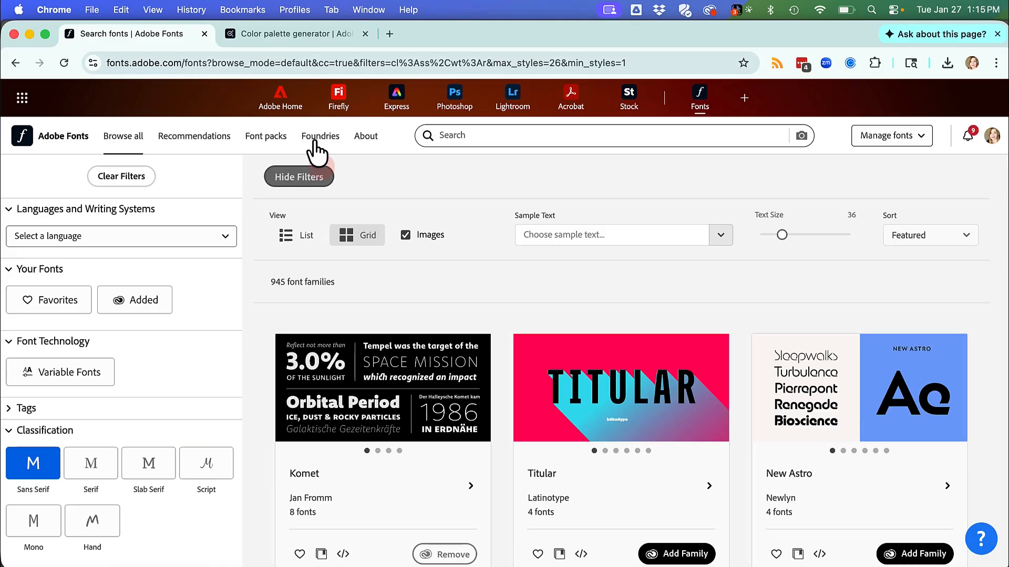
click(310, 40)
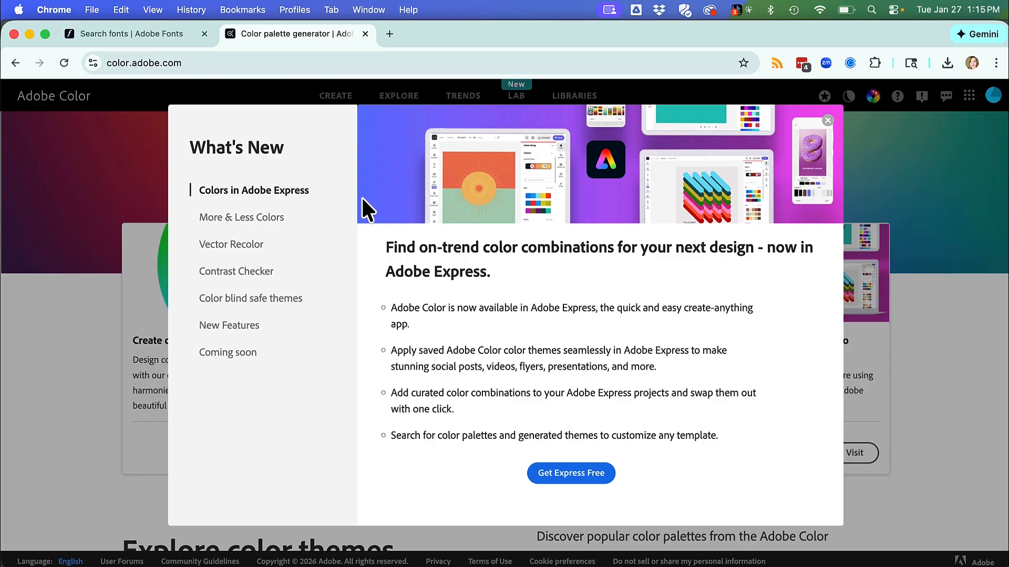
click(828, 121)
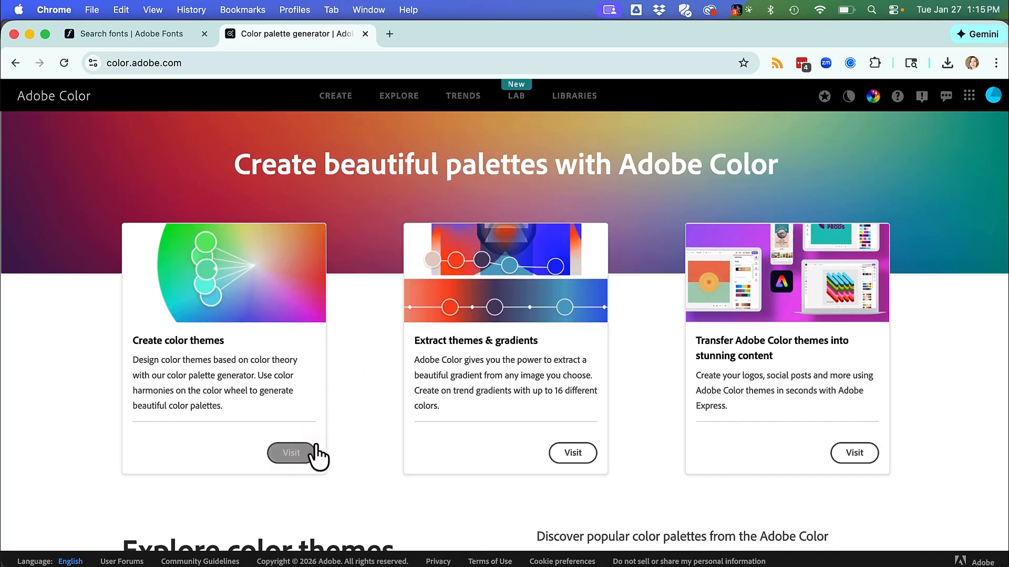
click(290, 454)
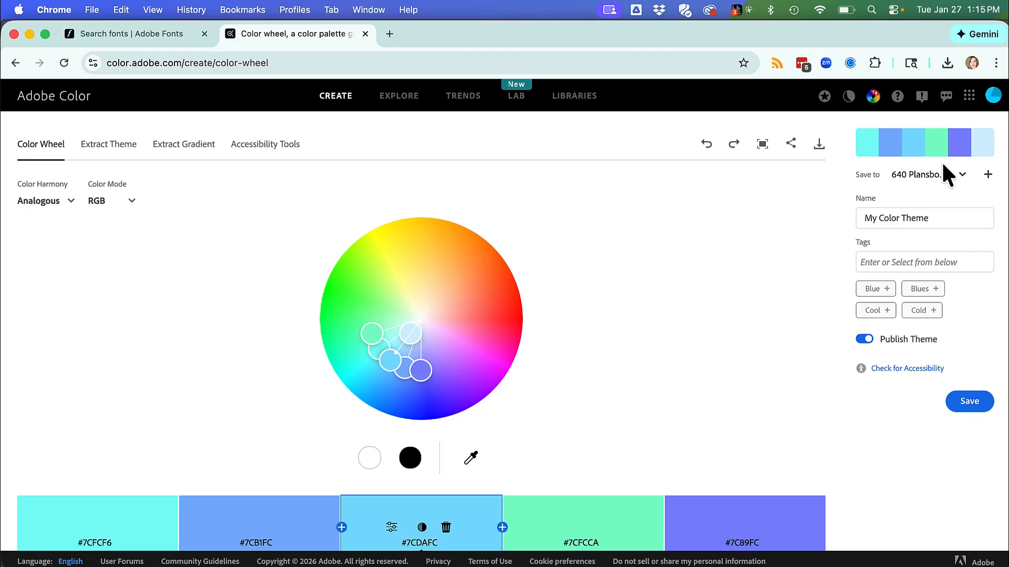
key(F1)
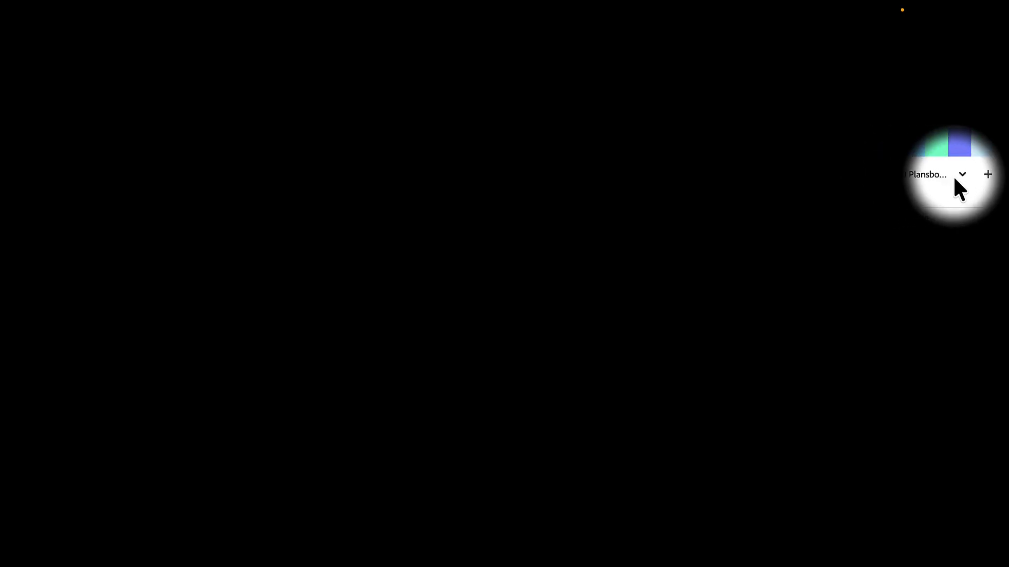
Look at the new-library and existing-library options for saving the theme, keeping 640 Plansbook Examples as the destination.
key(F1)
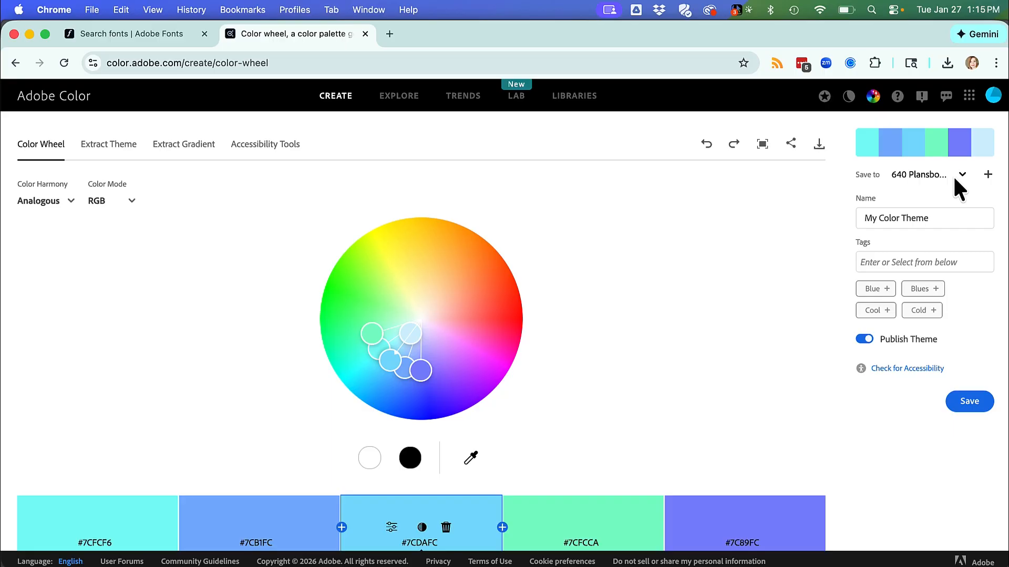
click(987, 177)
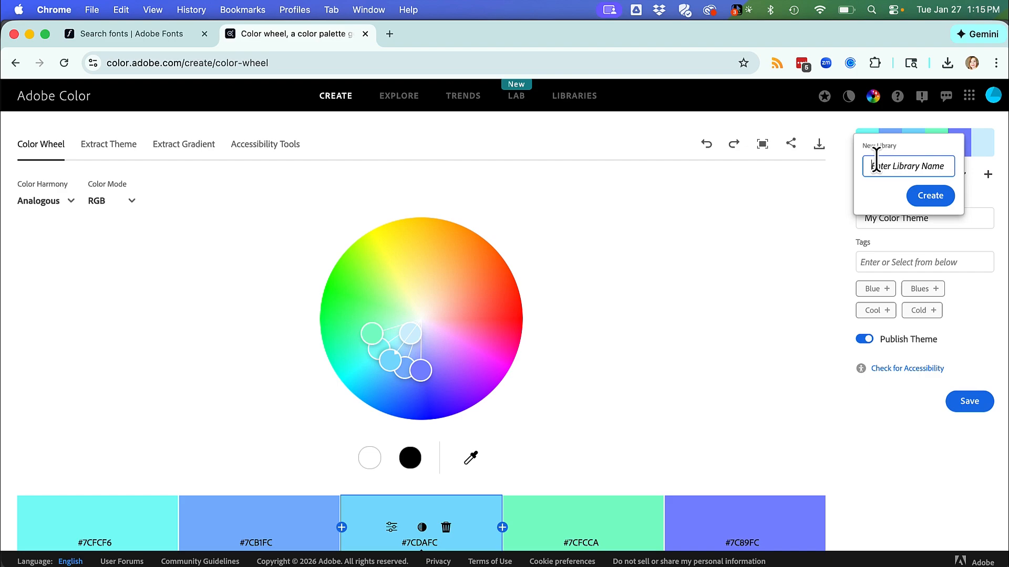
click(790, 210)
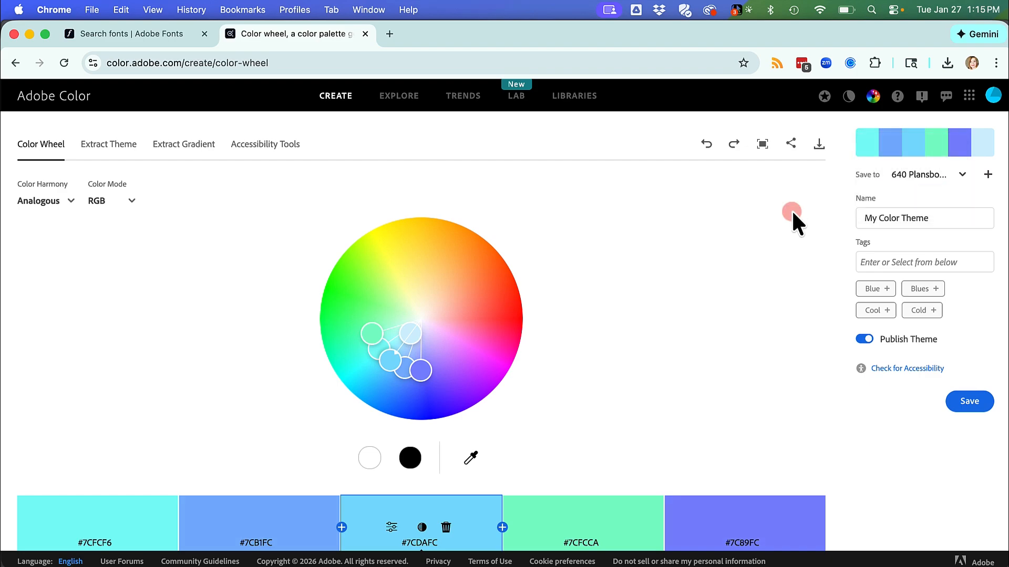
click(927, 176)
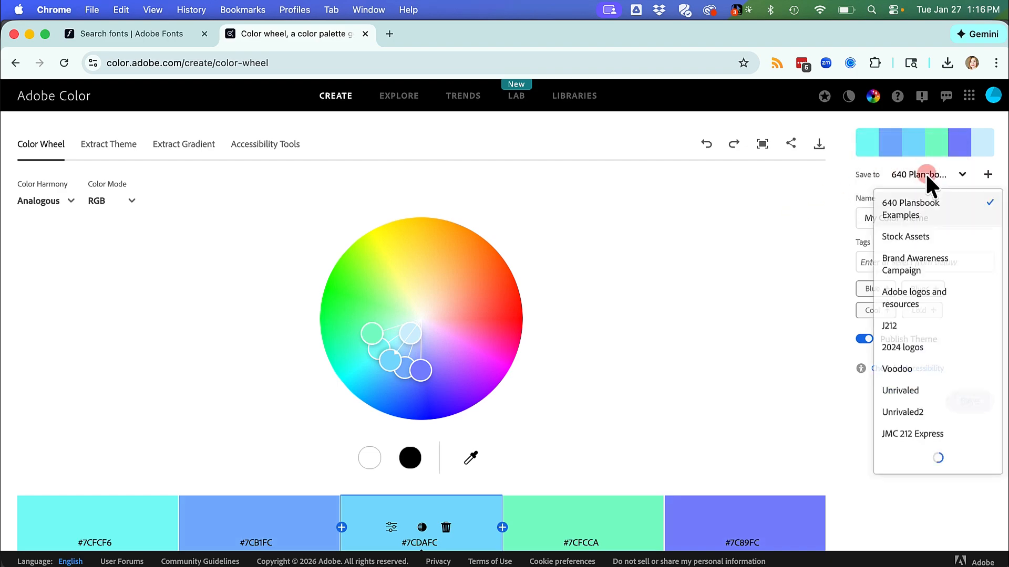
click(911, 206)
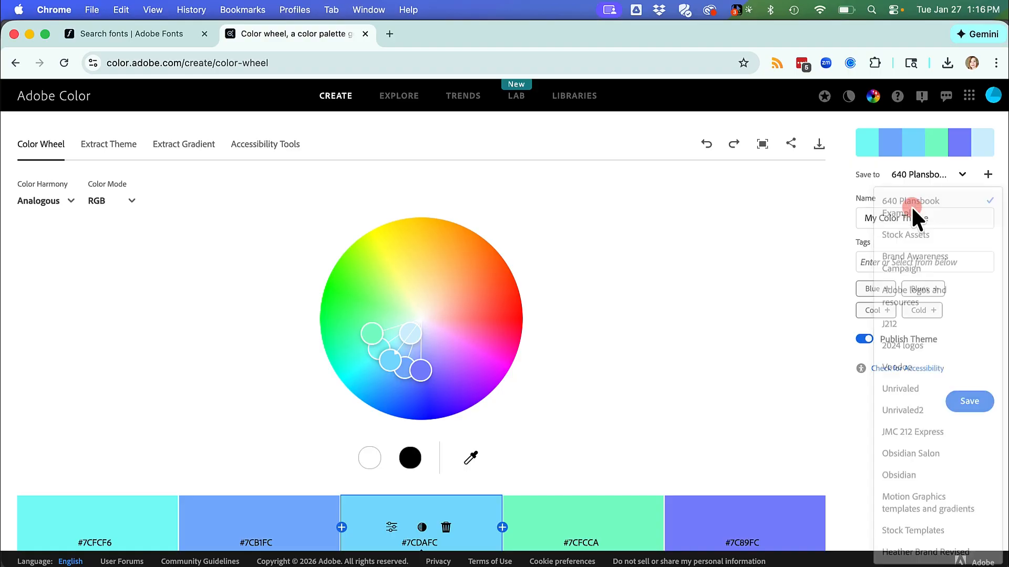
click(730, 243)
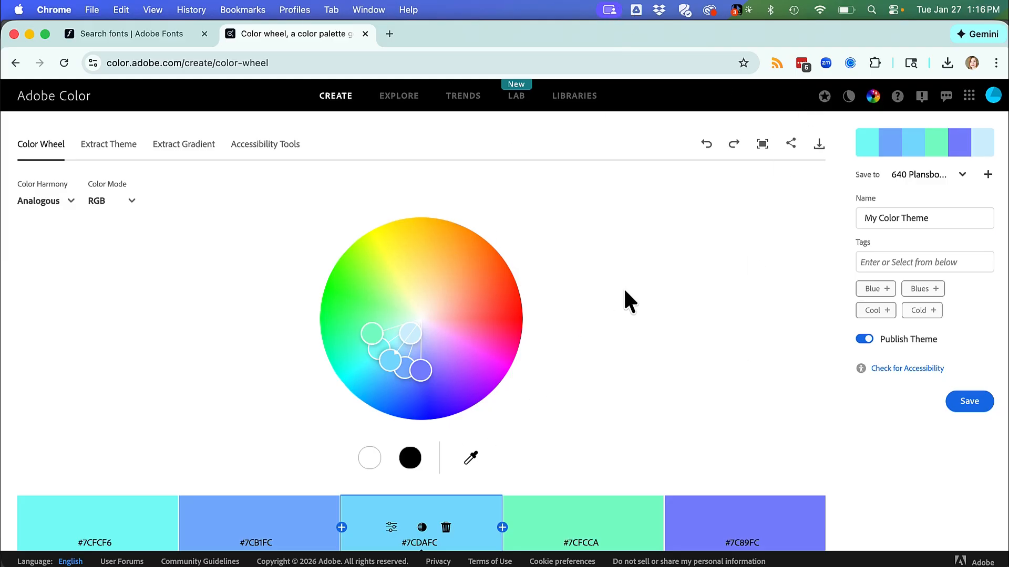
Show the color values of the theme's base color and set its hex value to #FFD84D.
scroll(615, 287, down, 4)
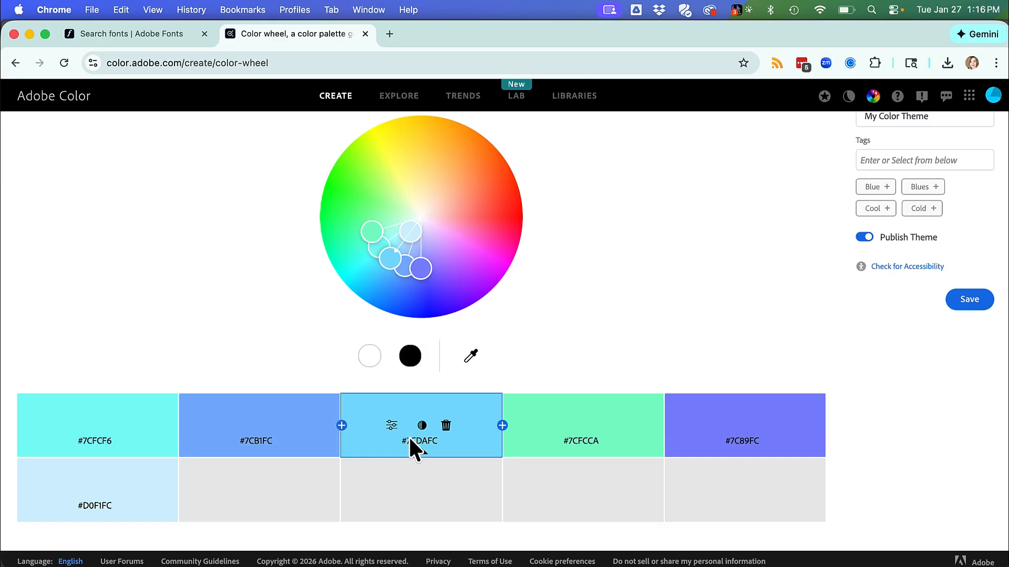
mouse_move(421, 452)
click(391, 426)
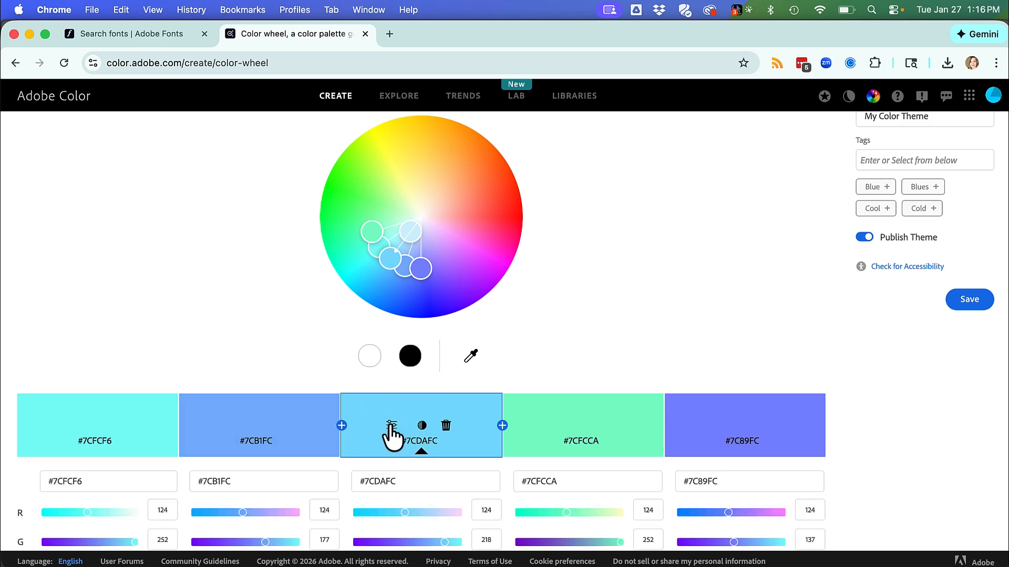
mouse_move(417, 453)
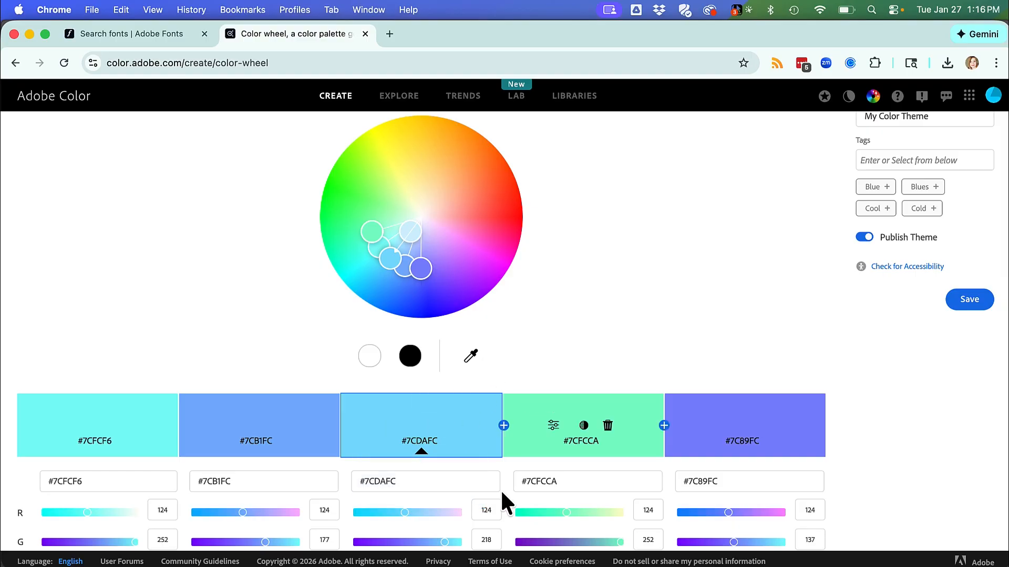
drag(480, 483, 357, 488)
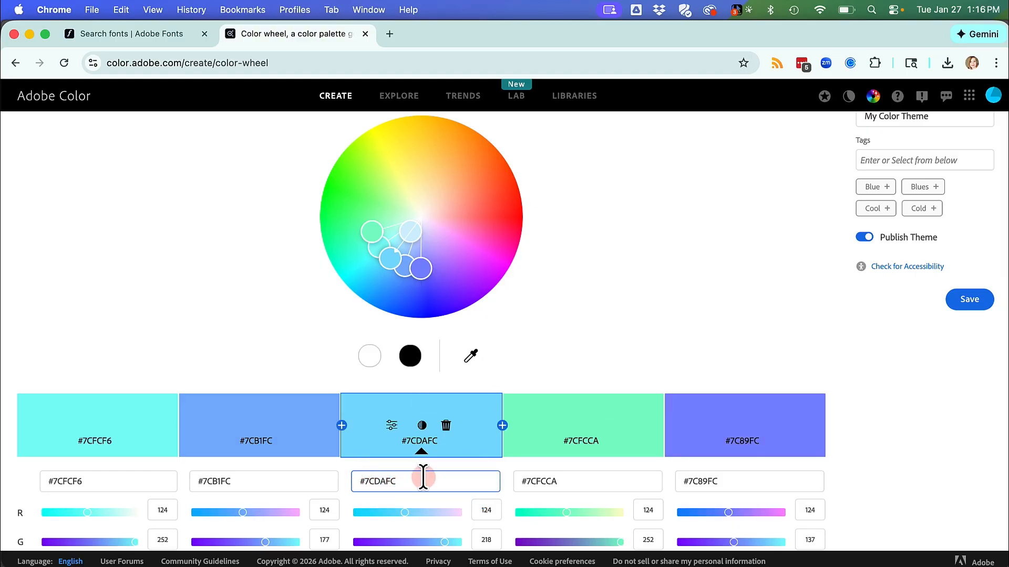
key(BackSpace)
key(BackSpace)
key(BackSpace)
key(BackSpace)
key(BackSpace)
key(BackSpace)
text(FFD84D)
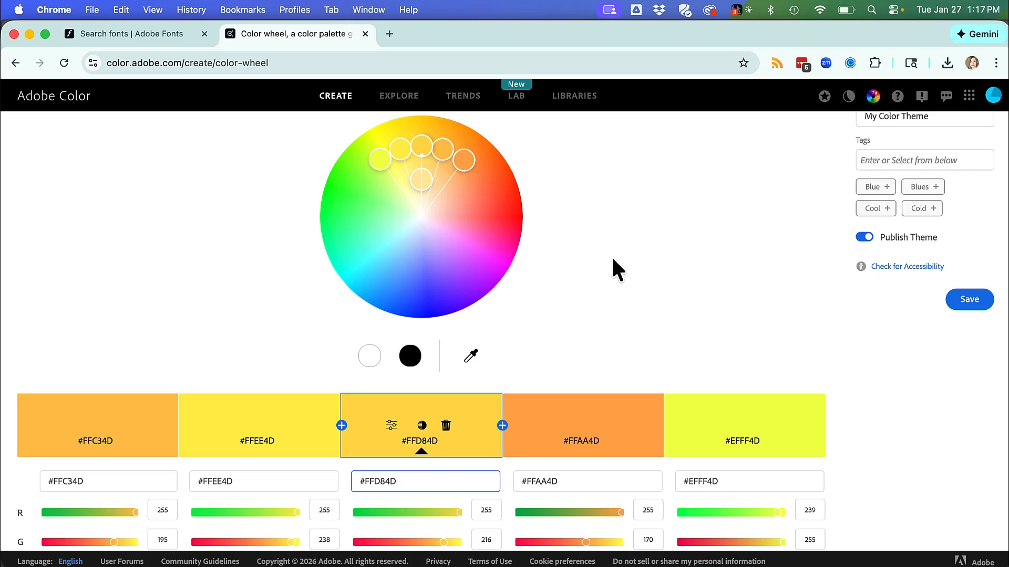
Try the Monochromatic harmony, settle on Complementary, and save the theme to the 640 Plansbook Examples library.
scroll(610, 255, up, 3)
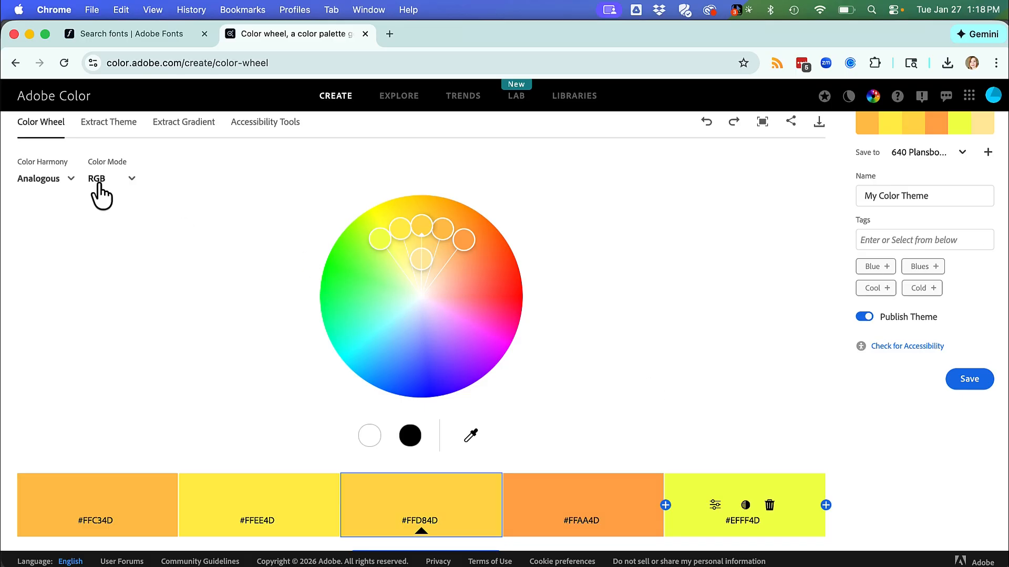
click(67, 179)
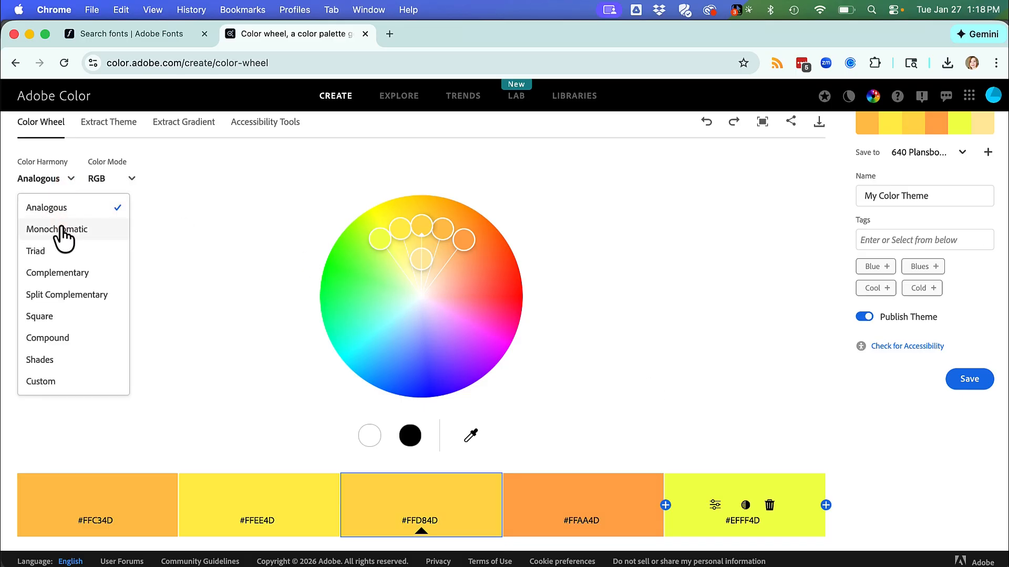
click(61, 229)
click(68, 179)
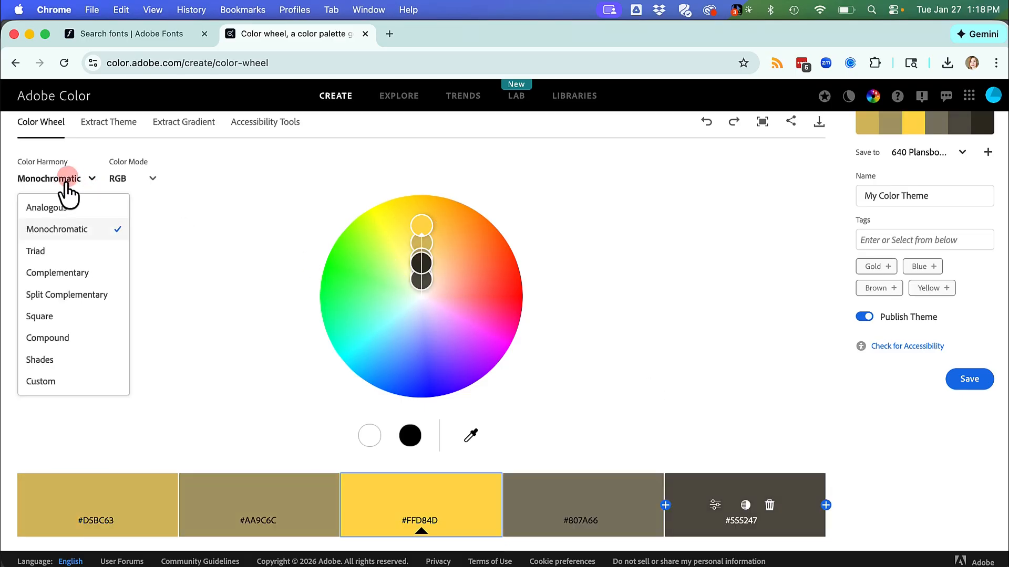
click(67, 272)
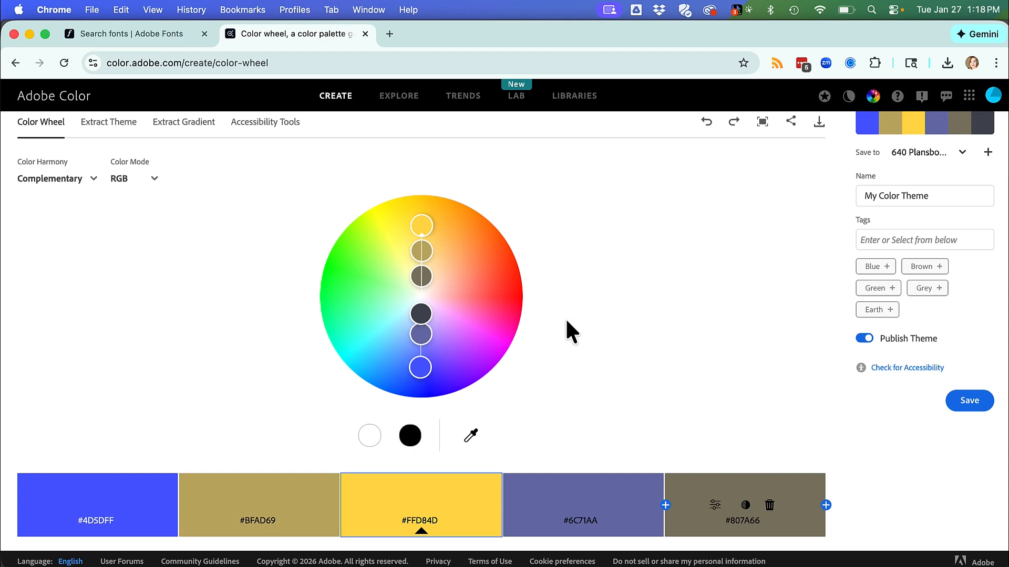
scroll(644, 323, up, 1)
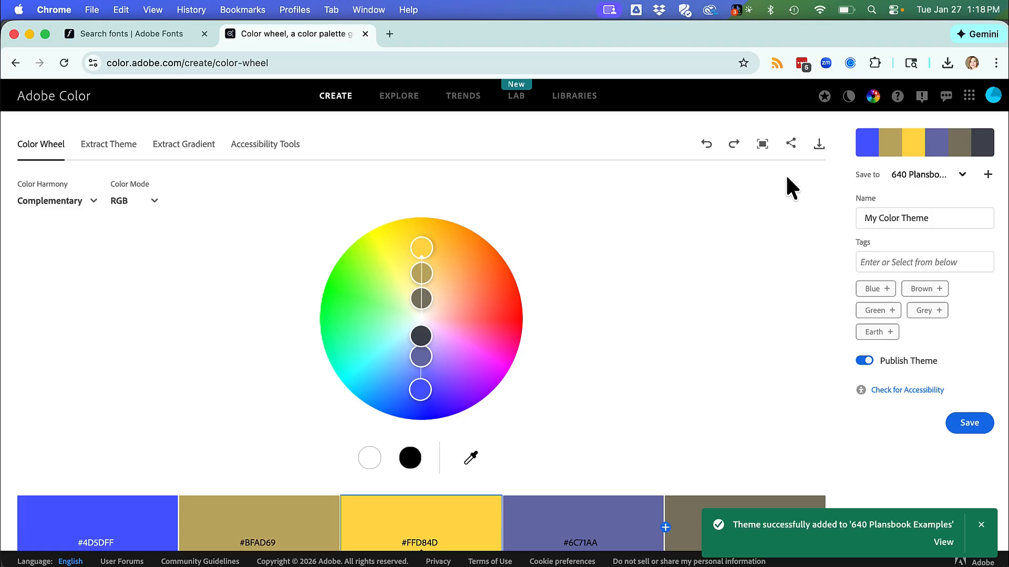
Open the Explore page and search its color themes for "Bright optimistic modern".
click(400, 96)
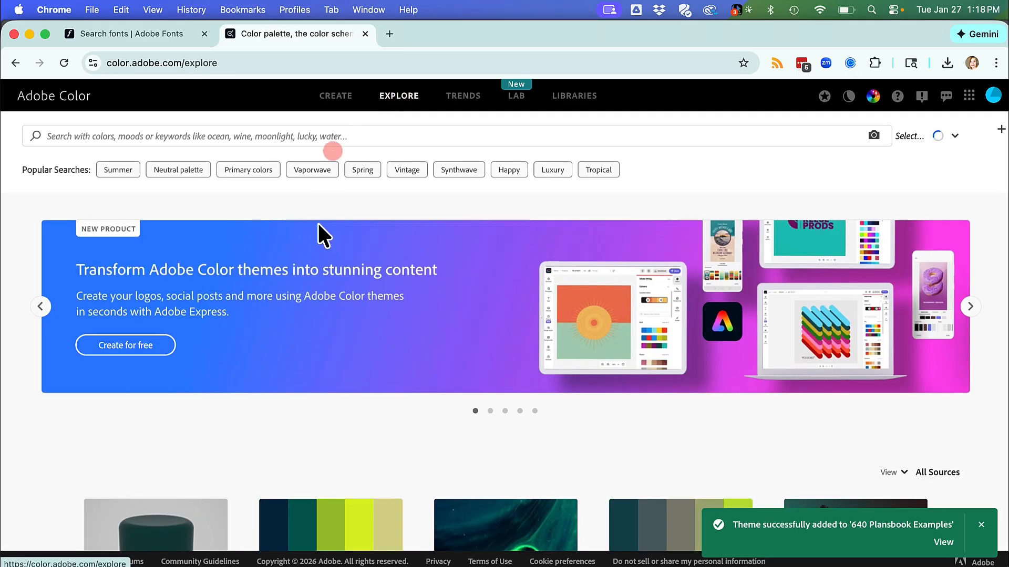
click(376, 136)
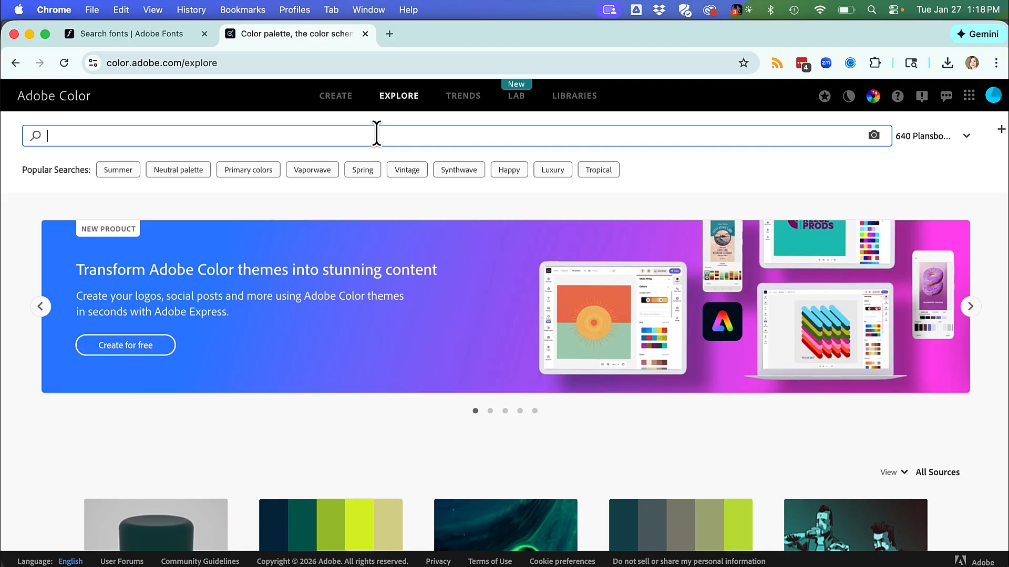
text(Bright )
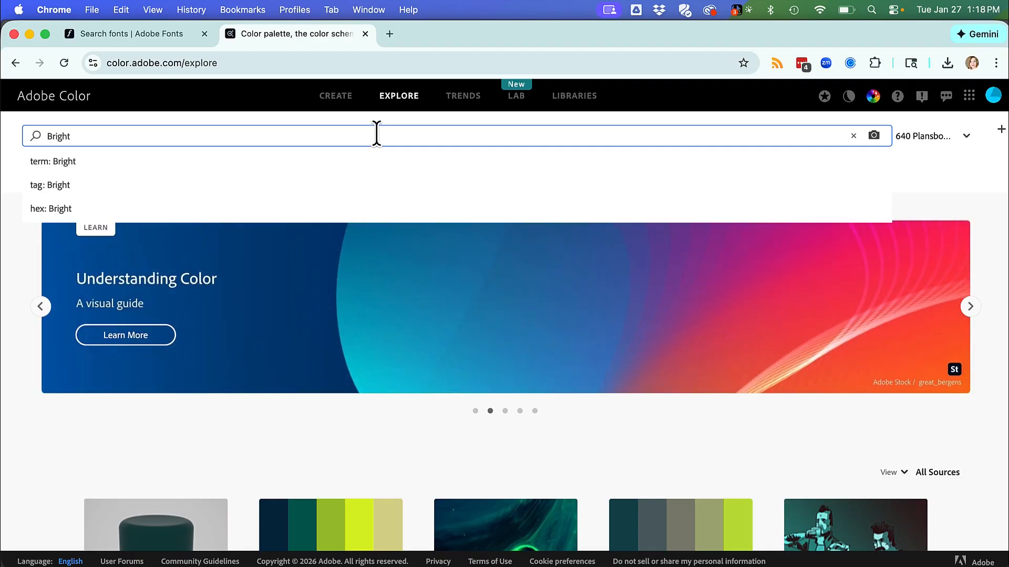
text(optimistic)
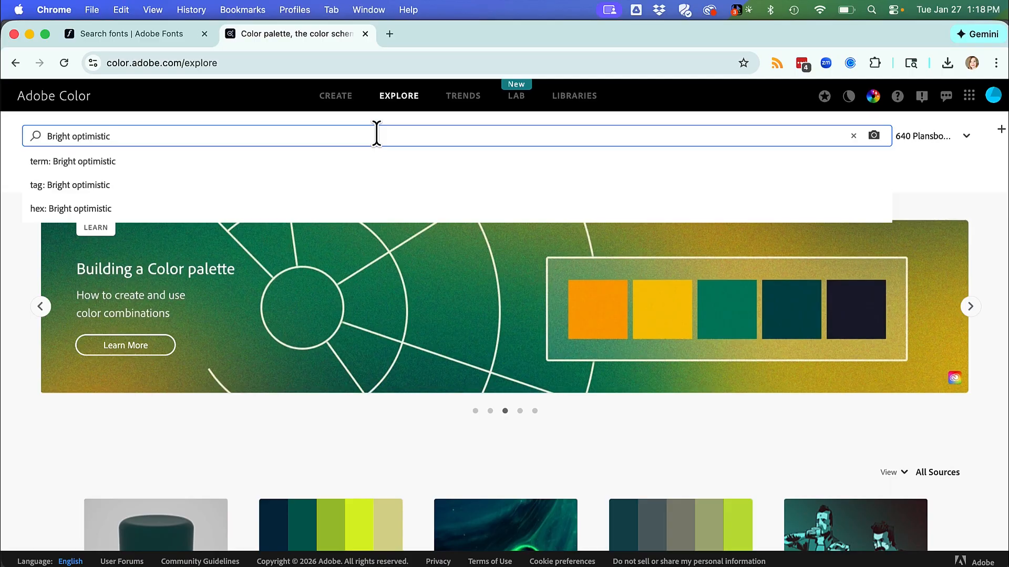
text( modern)
key(Return)
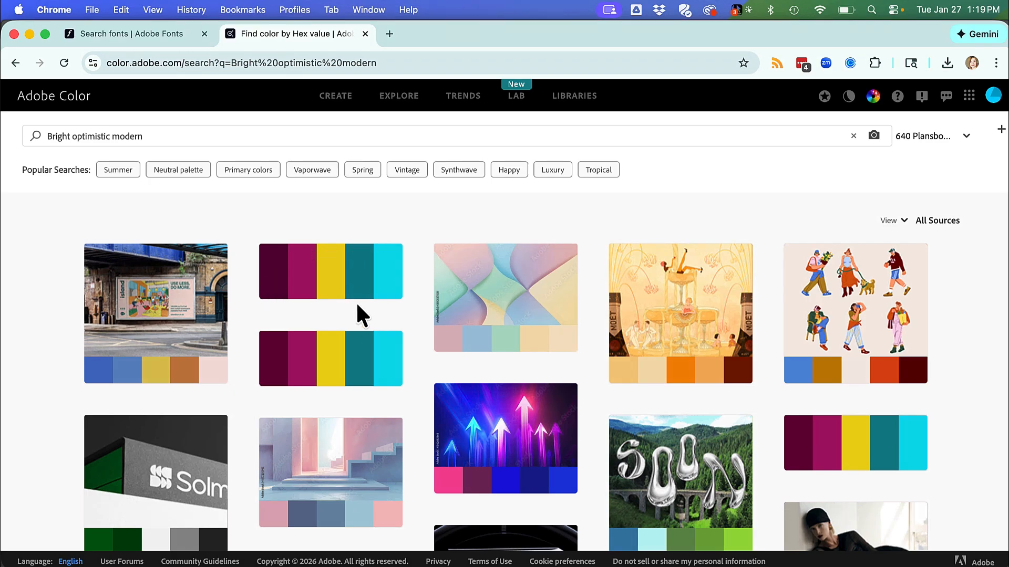
Look through the found themes and add the first maroon, magenta, yellow, teal and cyan palette to the library.
scroll(358, 310, down, 2)
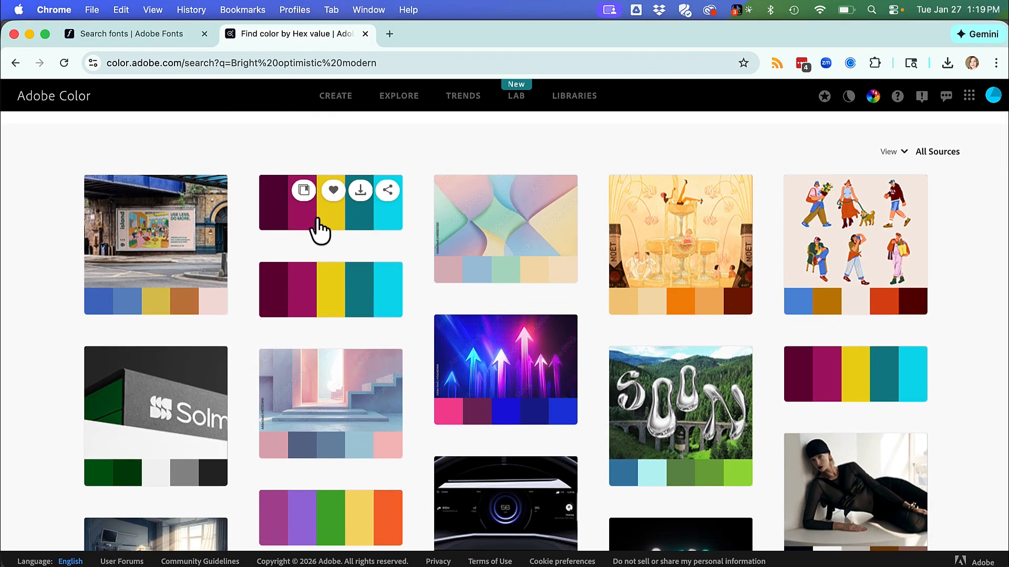
scroll(358, 246, down, 1)
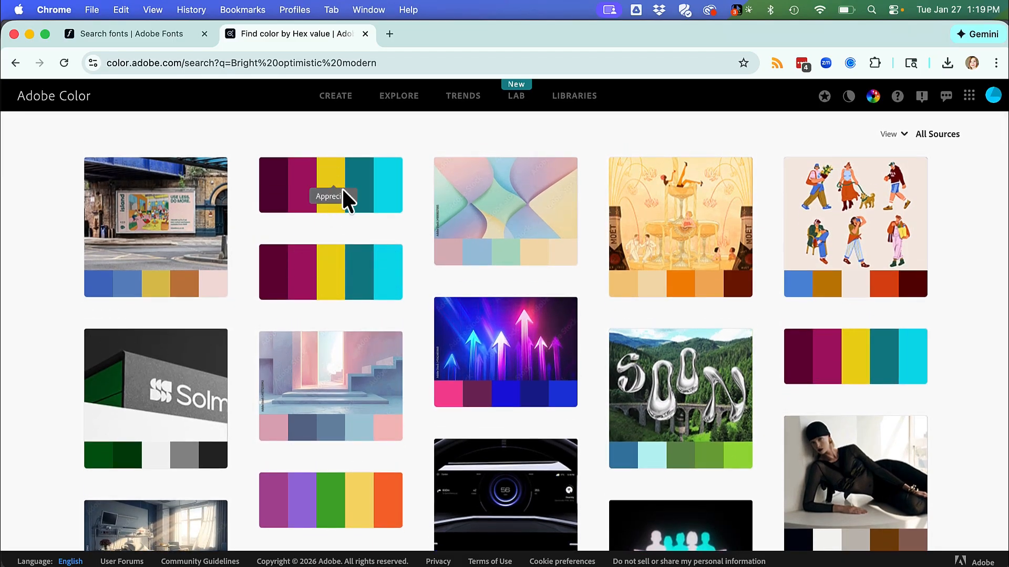
mouse_move(358, 192)
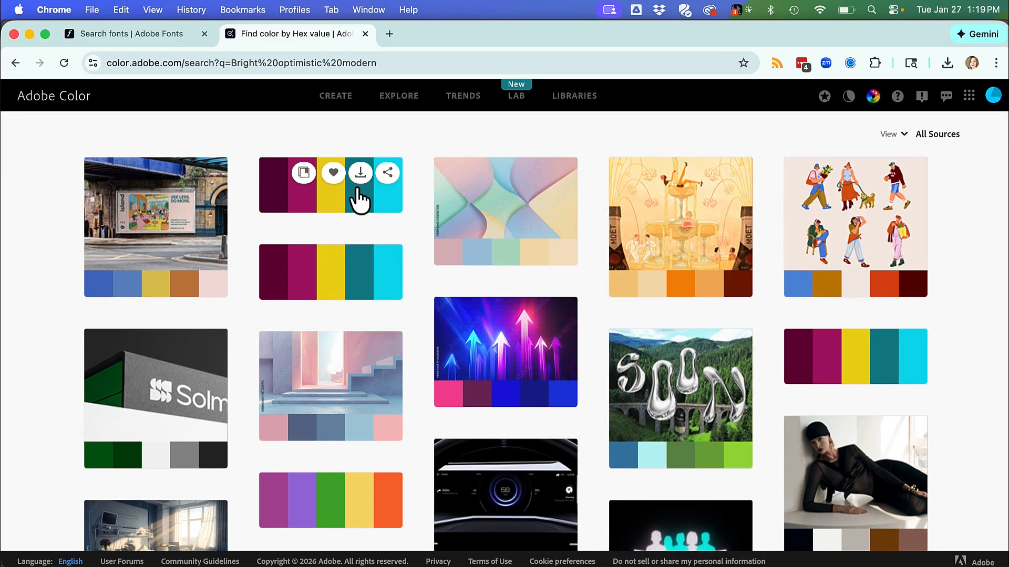
click(303, 178)
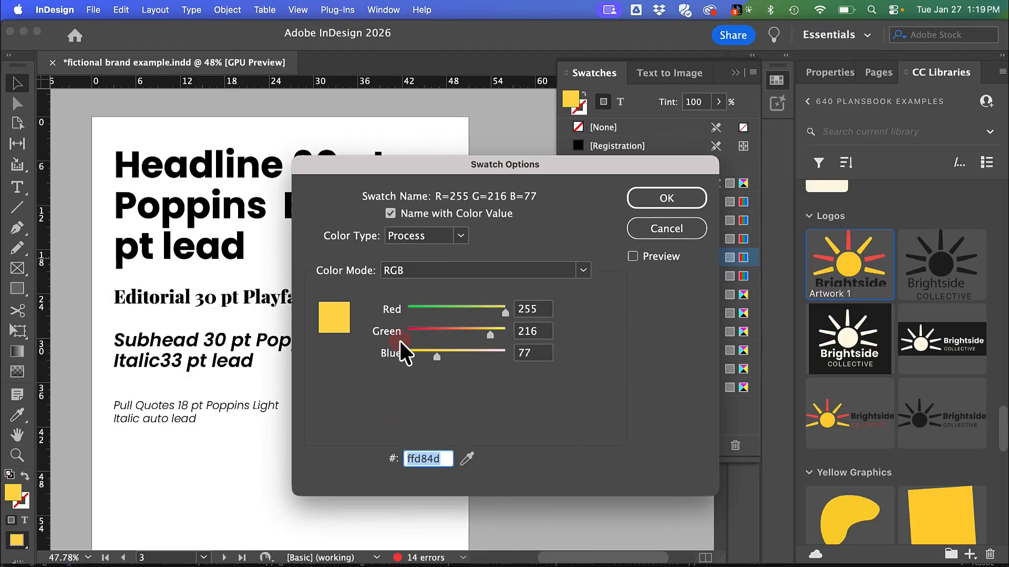
Switch to InDesign, dismiss the yellow swatch's options without changes, and bring up the Testing colors page.
click(648, 229)
scroll(331, 288, down, 10)
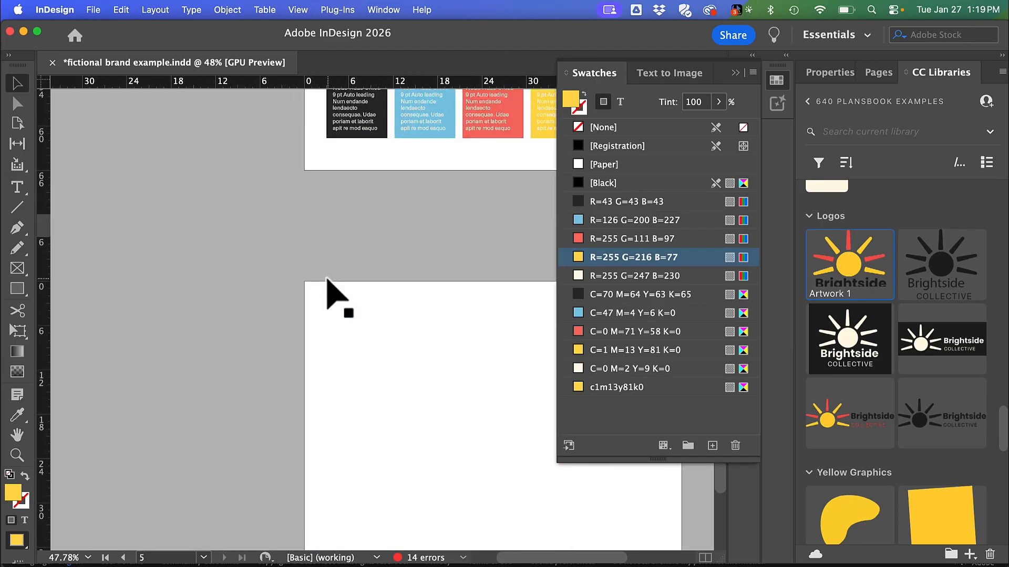
scroll(339, 296, up, 2)
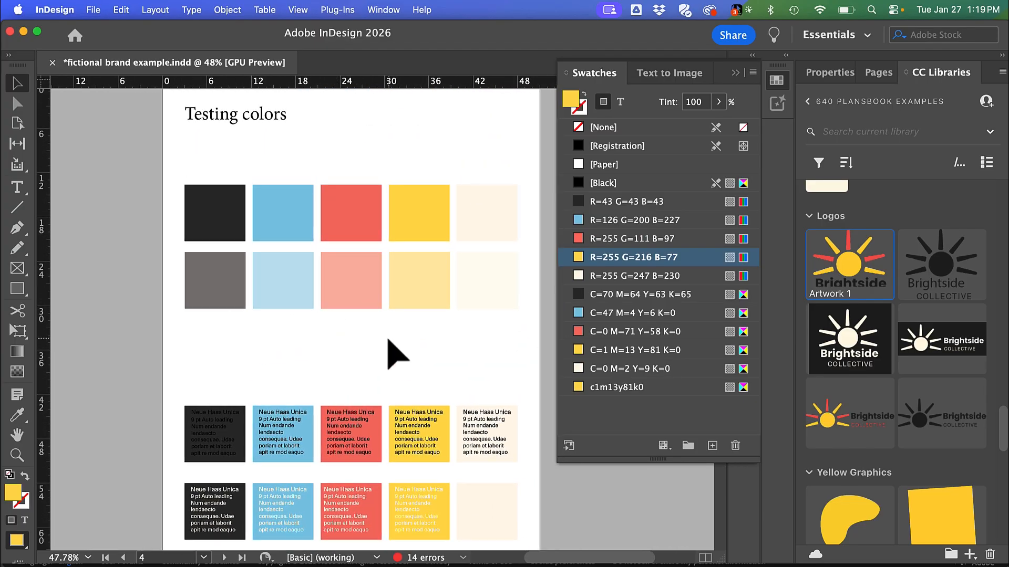
click(495, 345)
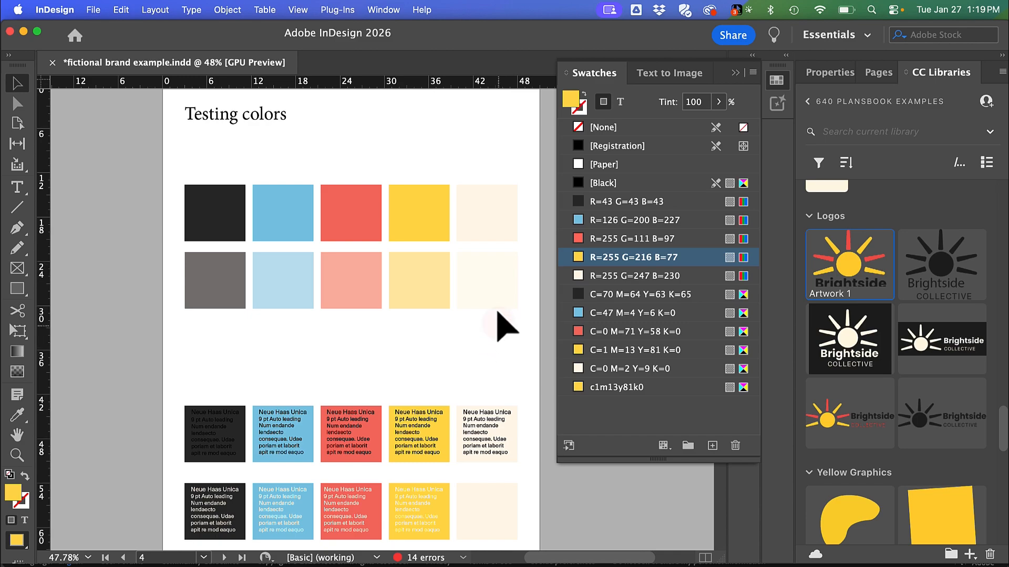
Check which swatches the cream, near-black, yellow, coral and blue squares in the upper row of the Testing colors page use.
click(497, 209)
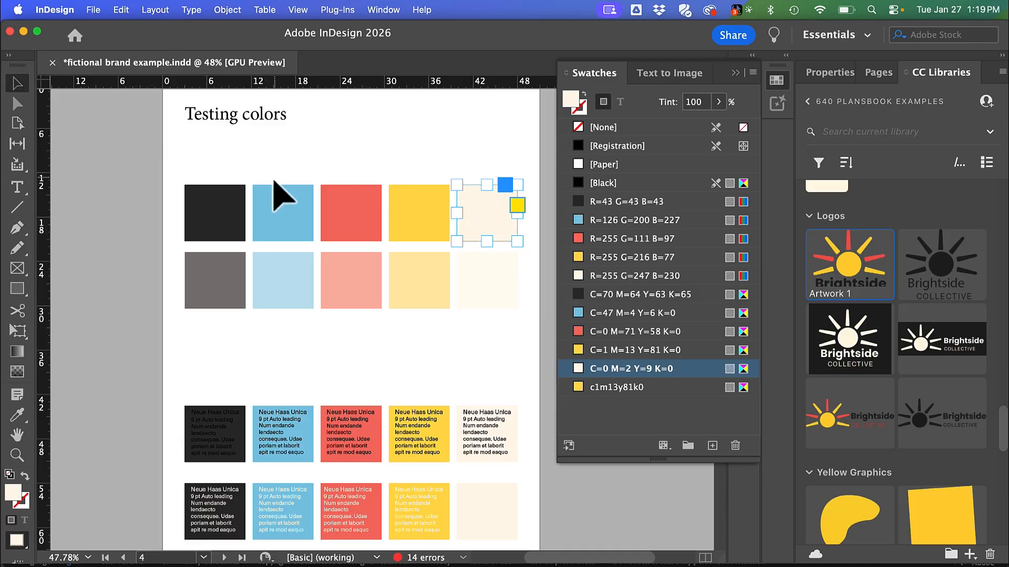
click(213, 210)
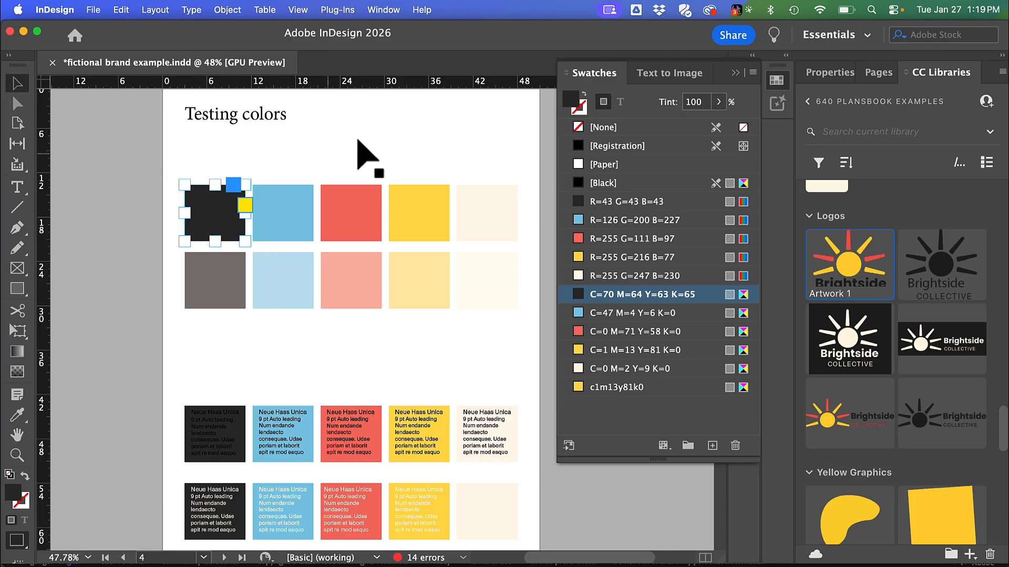
click(416, 215)
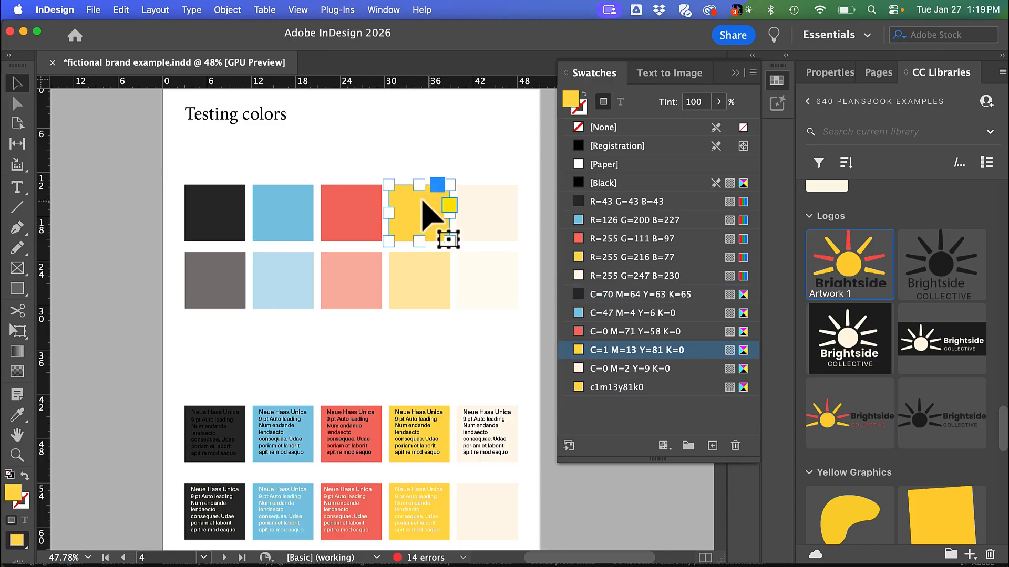
click(361, 213)
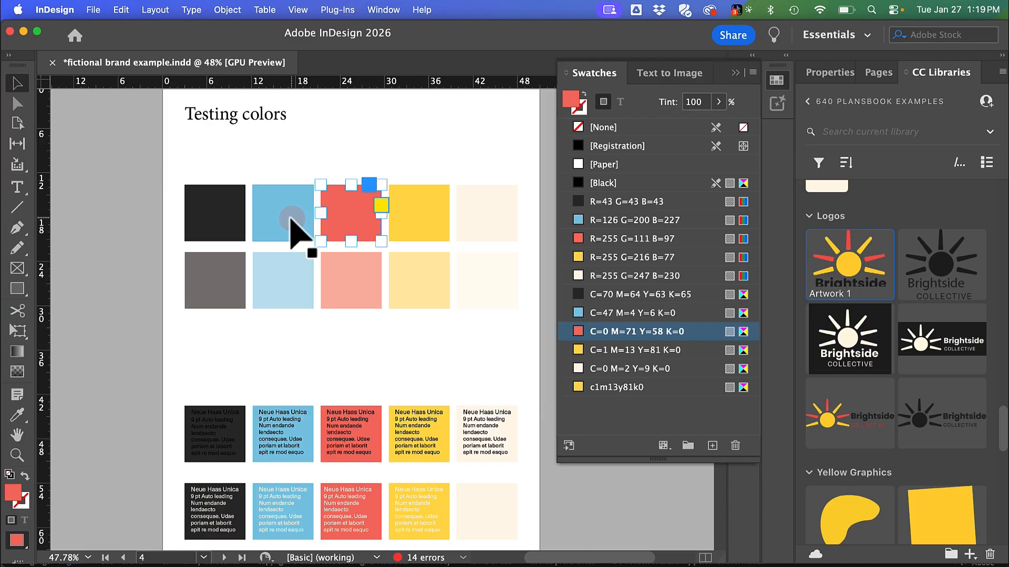
click(292, 225)
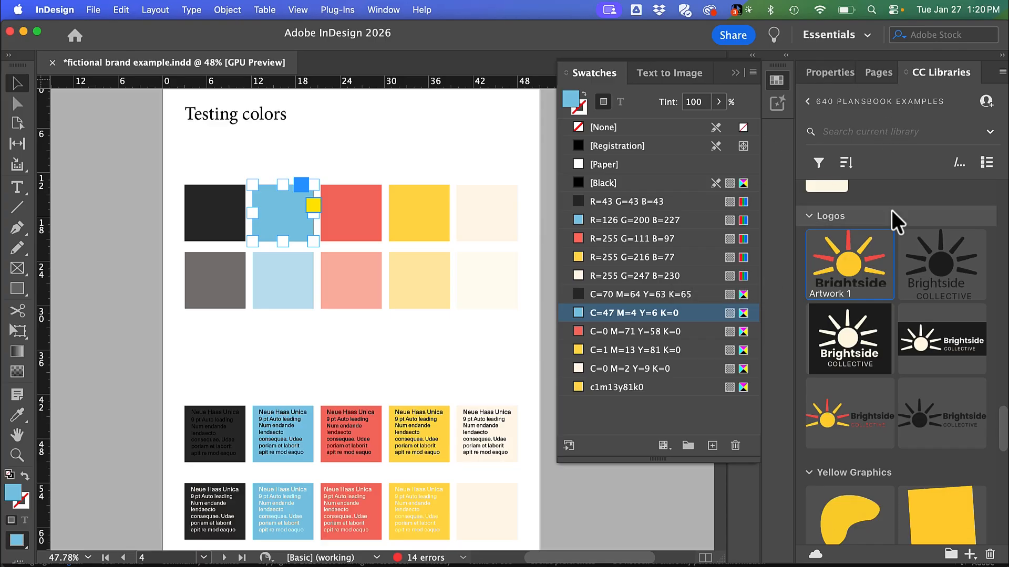
Look through the assets in the 640 Plansbook Examples library and collapse its Stickers group.
scroll(894, 218, down, 15)
scroll(897, 220, up, 15)
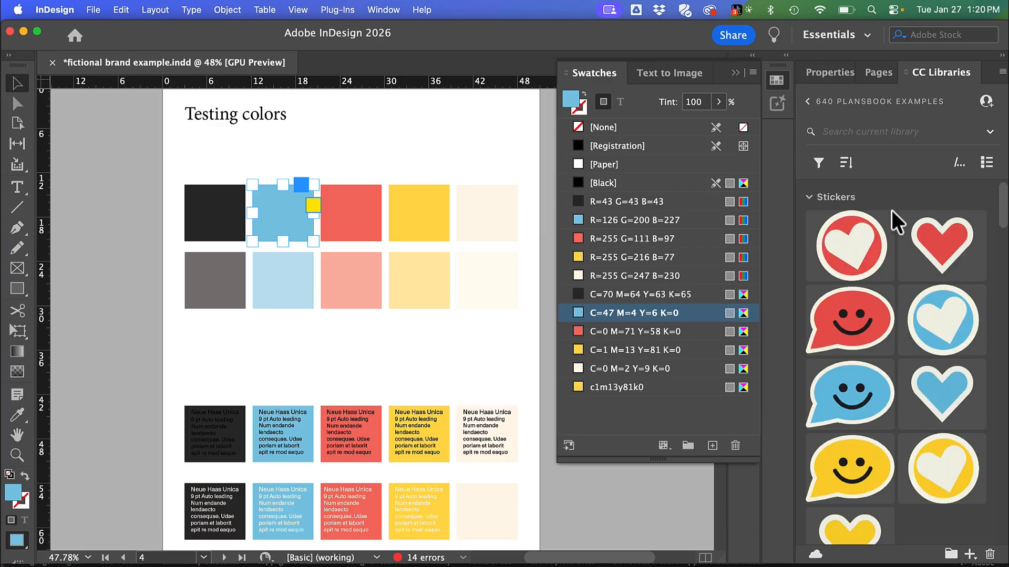
click(809, 198)
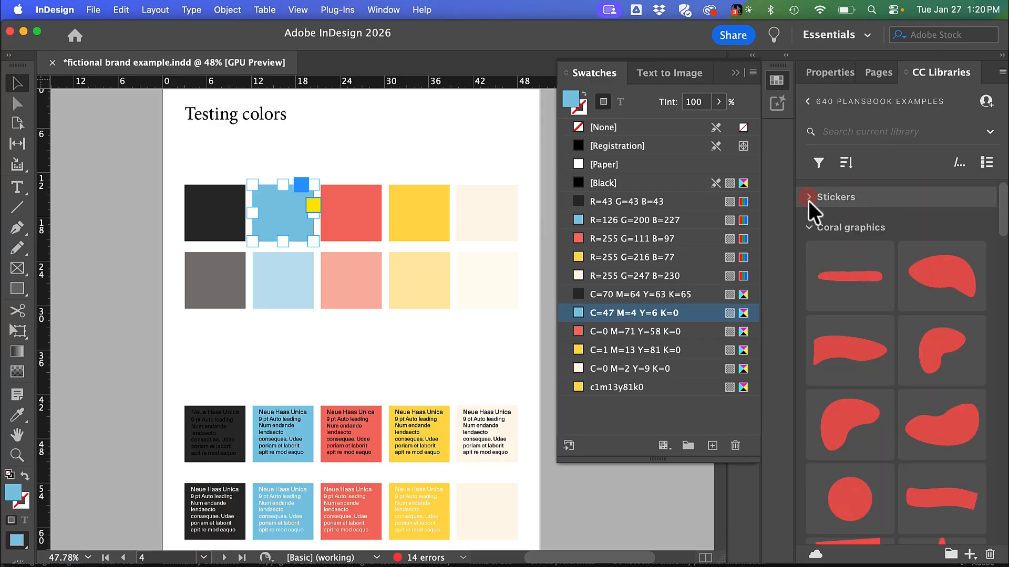
Collapse the library's Coral graphics, Blue Graphics and Colors groups and bring up the ungrouped color themes.
click(809, 229)
click(810, 258)
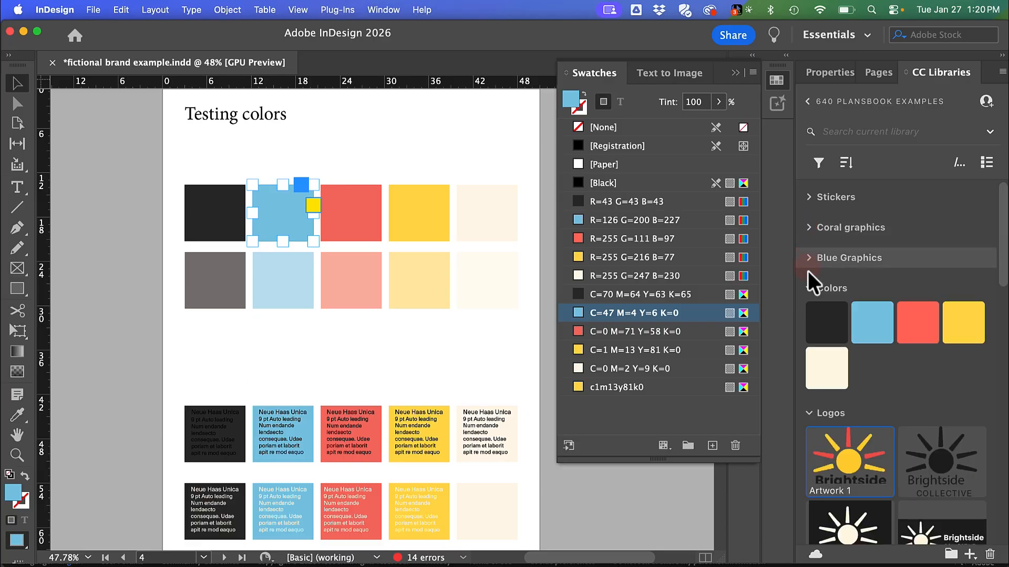
click(809, 289)
scroll(859, 384, down, 10)
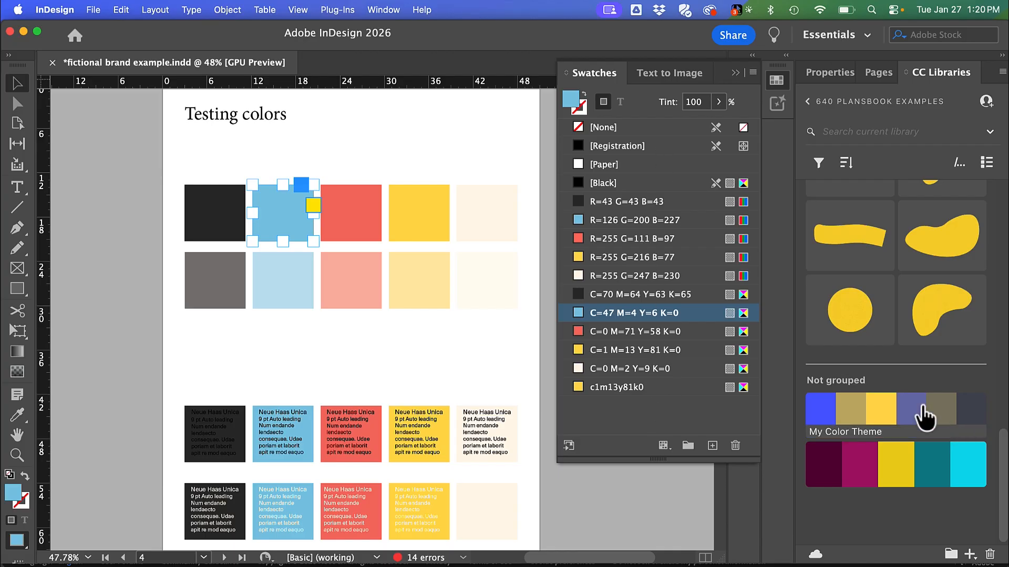
Add My Color Theme from the library to the document swatches and fill the selected blue square with its R=255 G=216 B=77 yellow.
right_click(924, 417)
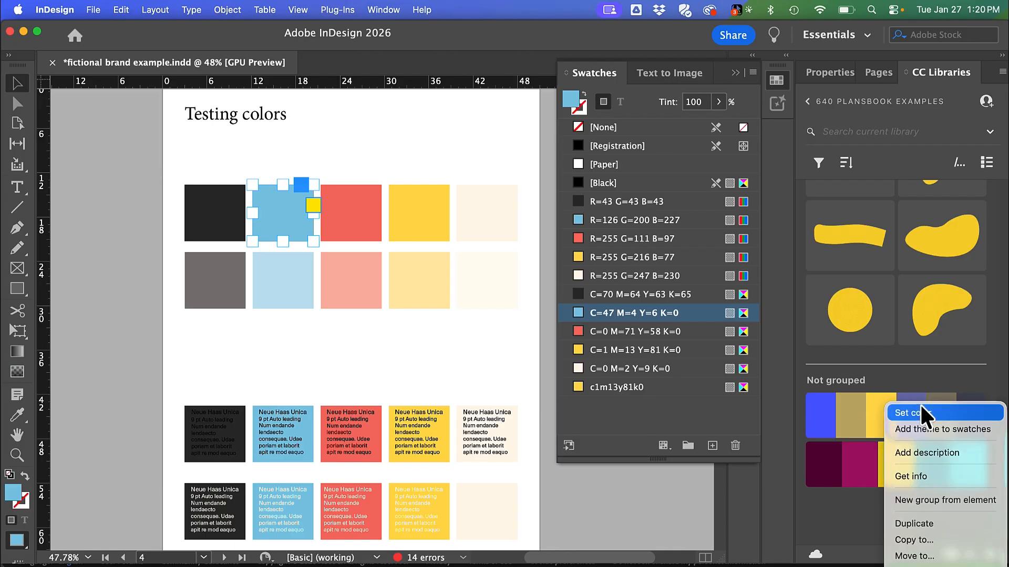
click(924, 430)
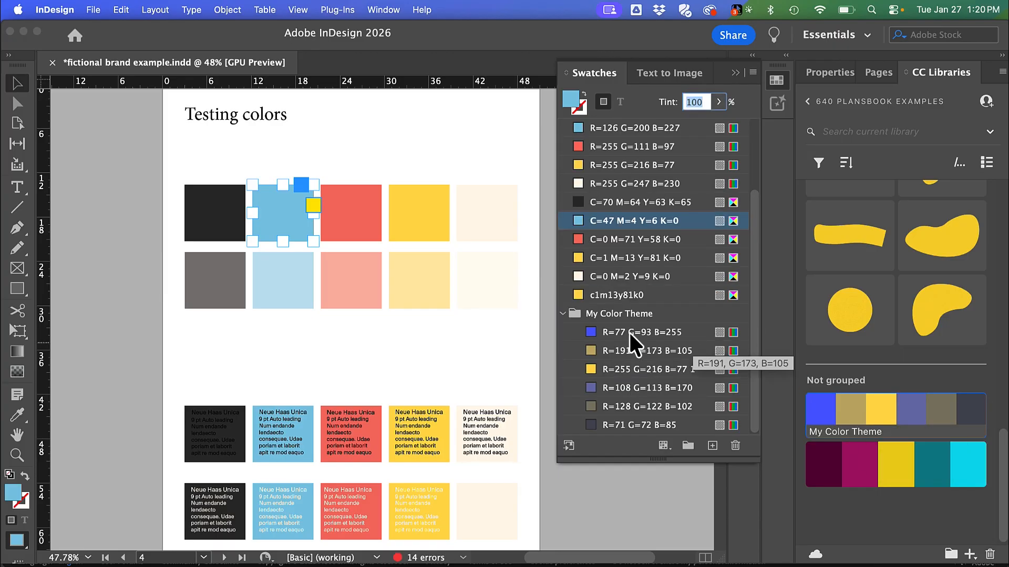
click(628, 372)
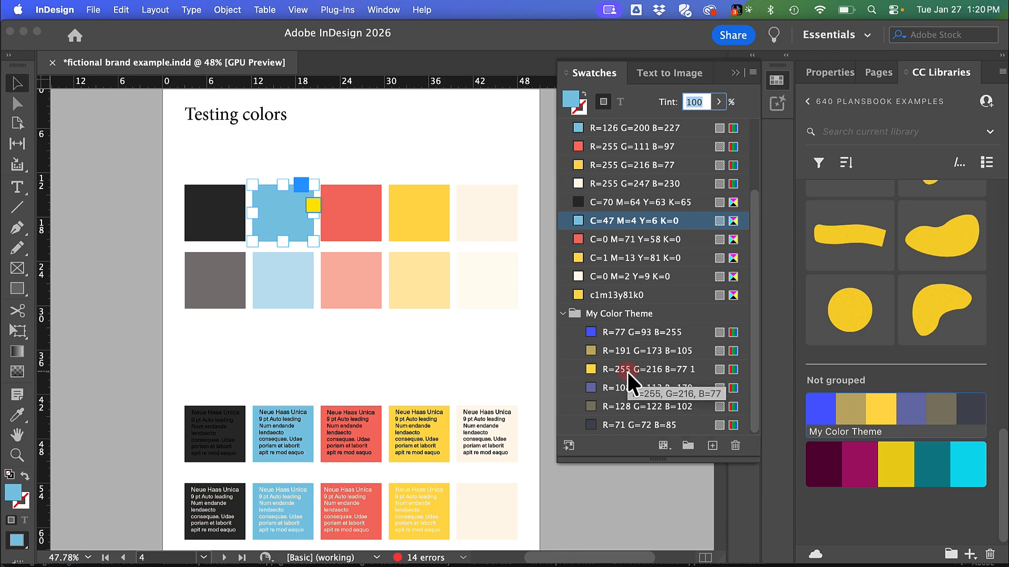
click(628, 372)
scroll(599, 321, up, 4)
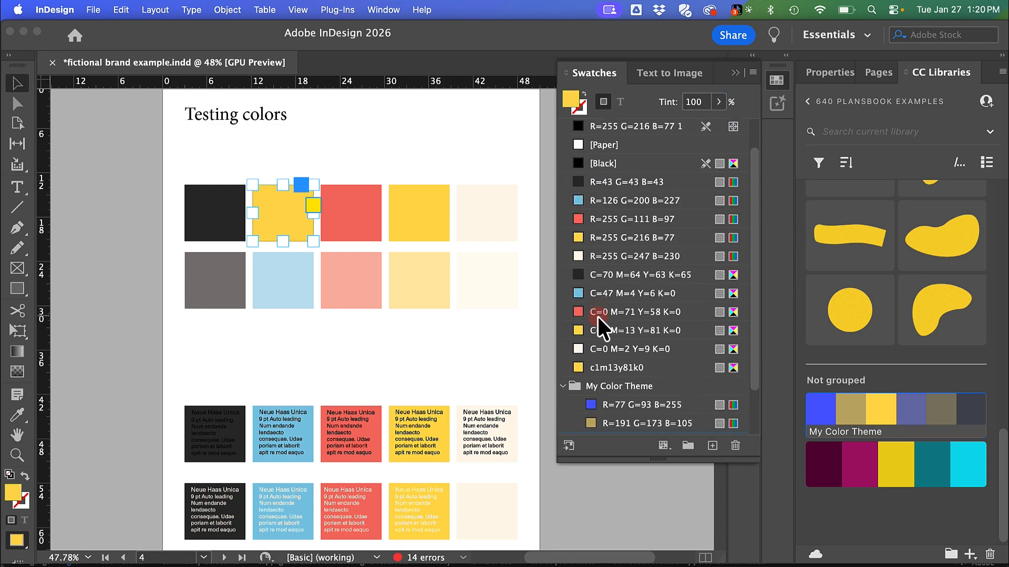
scroll(599, 323, up, 1)
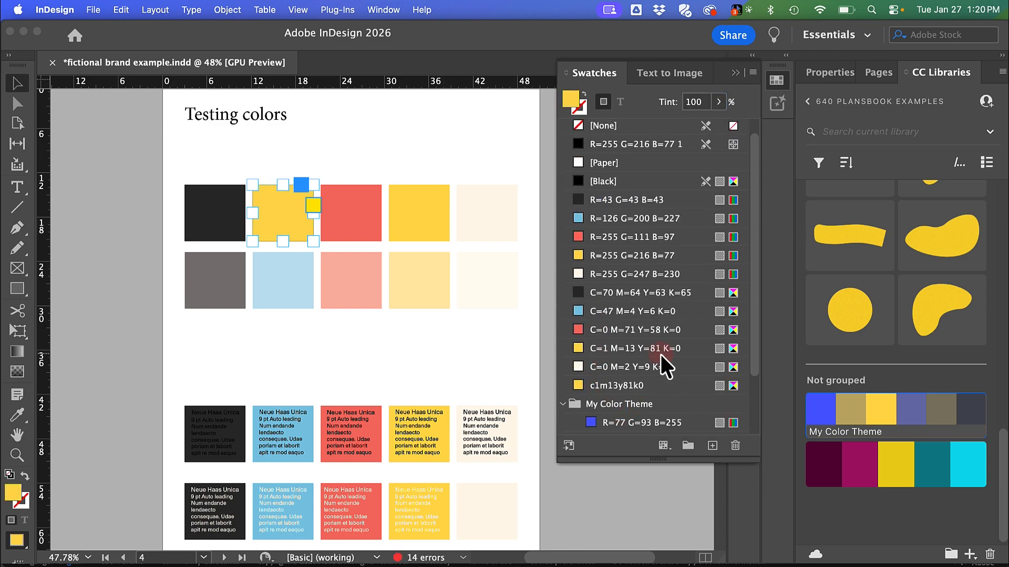
Refill the square with the C=47 M=4 Y=6 K=0 swatch, delete the My Color Theme swatch group and deselect the square.
click(636, 311)
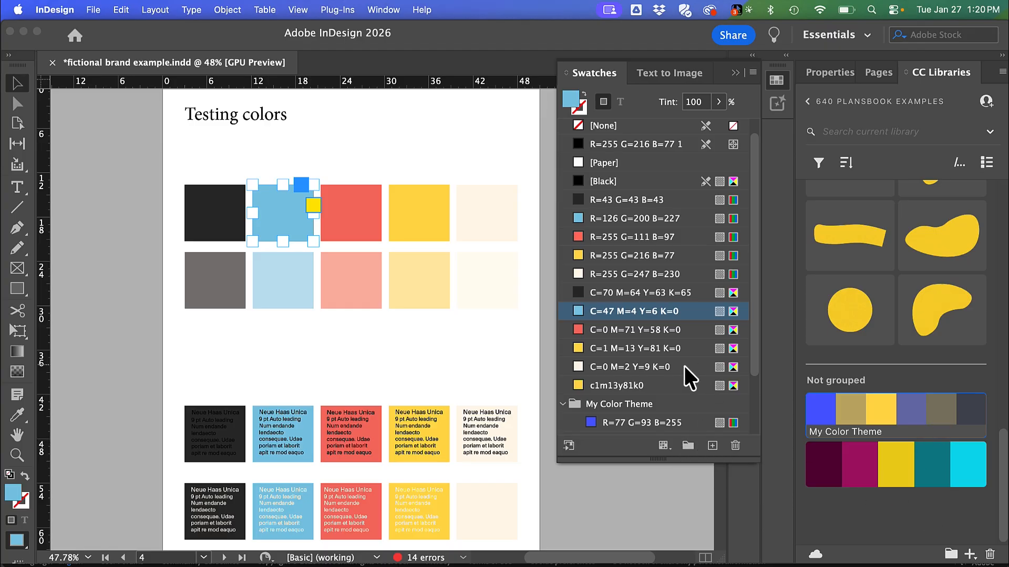
click(590, 407)
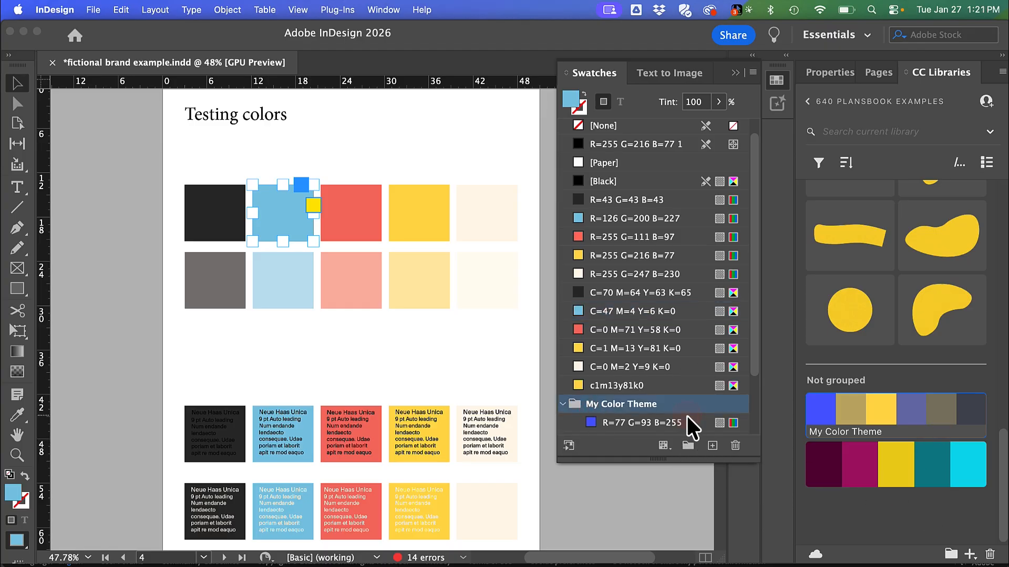
click(735, 445)
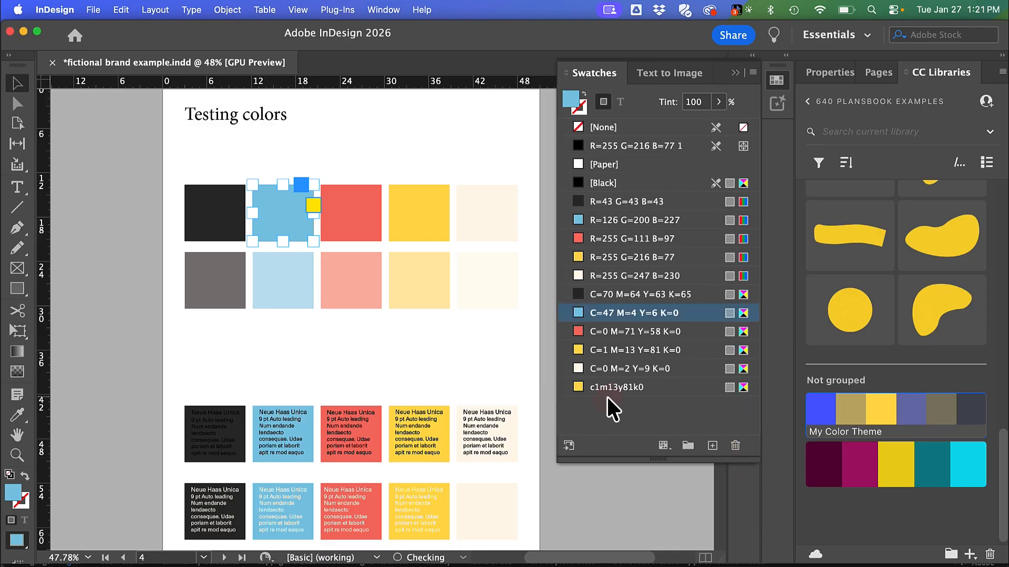
click(687, 421)
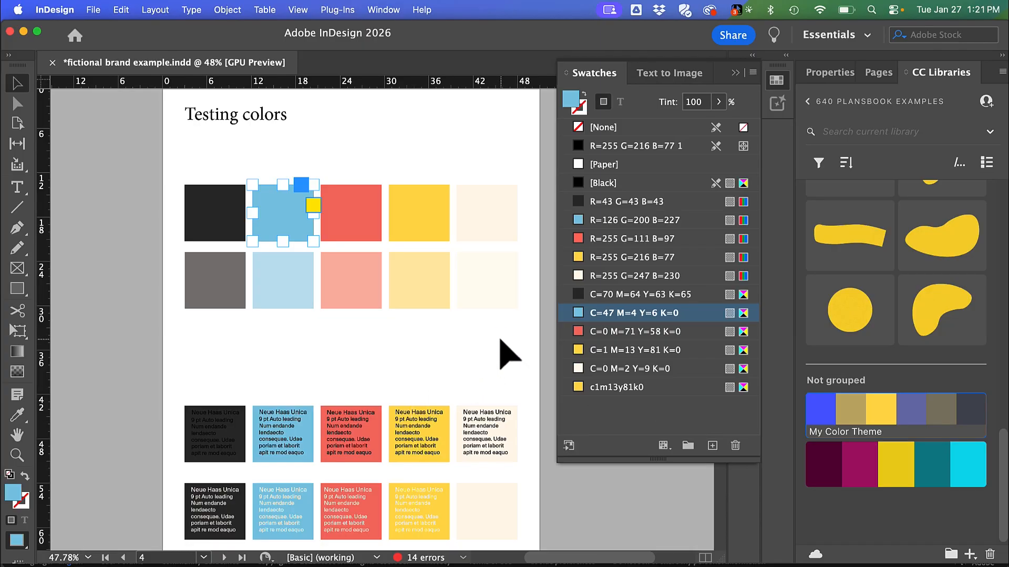
click(501, 339)
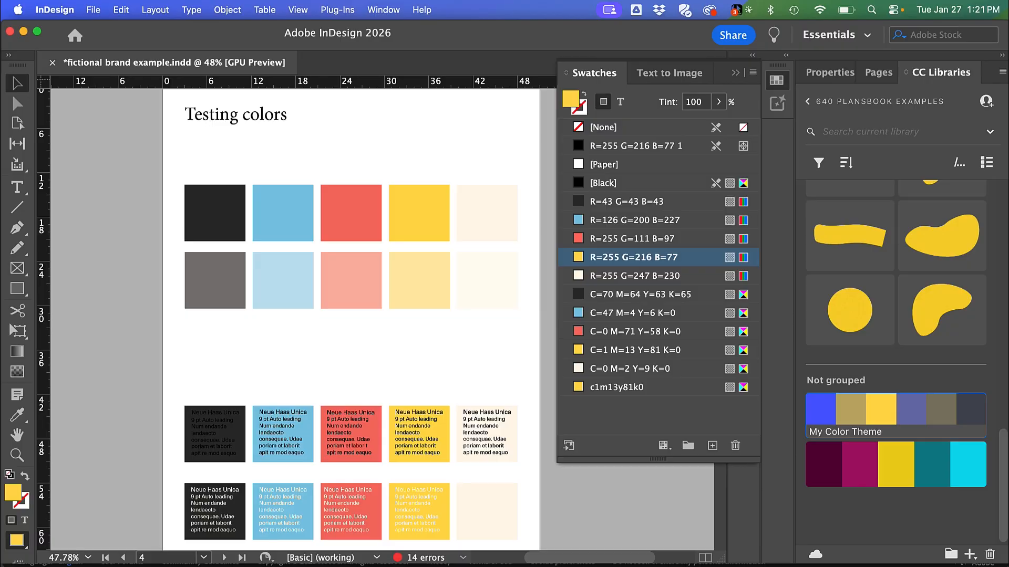
Switch to Preview and examine the New Tech "Work From Home" cover slide.
key(super+Tab)
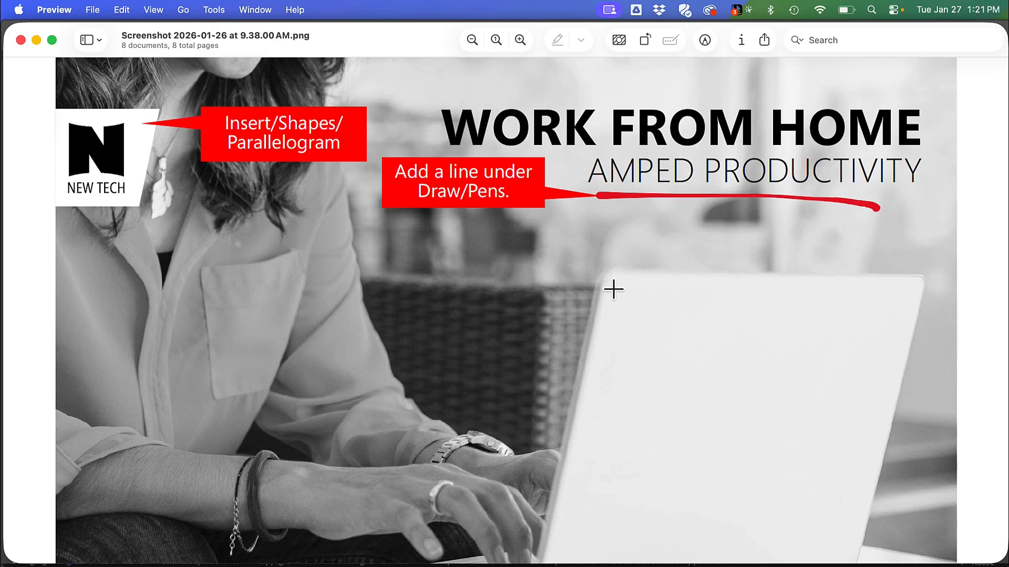
key(F1)
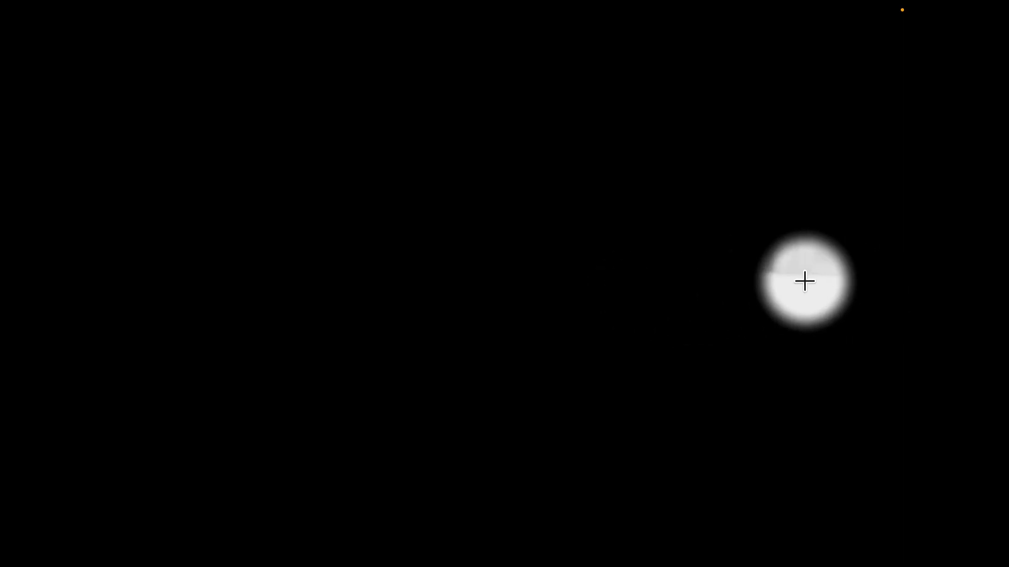
key(F1)
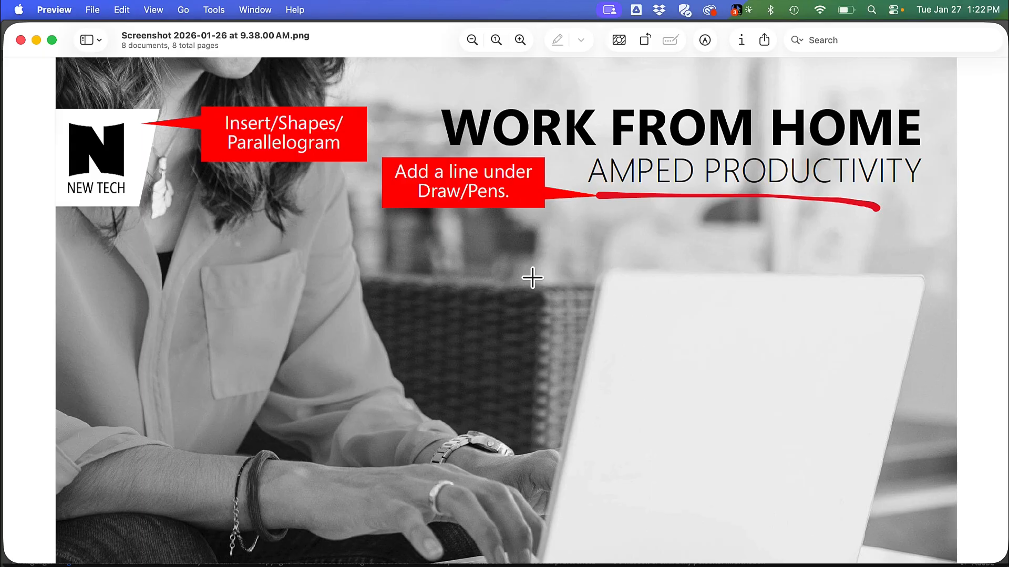
Compare the New Tech "Starting the Day" slide variations and continue to the New York City Bank cover slide.
scroll(532, 277, down, 10)
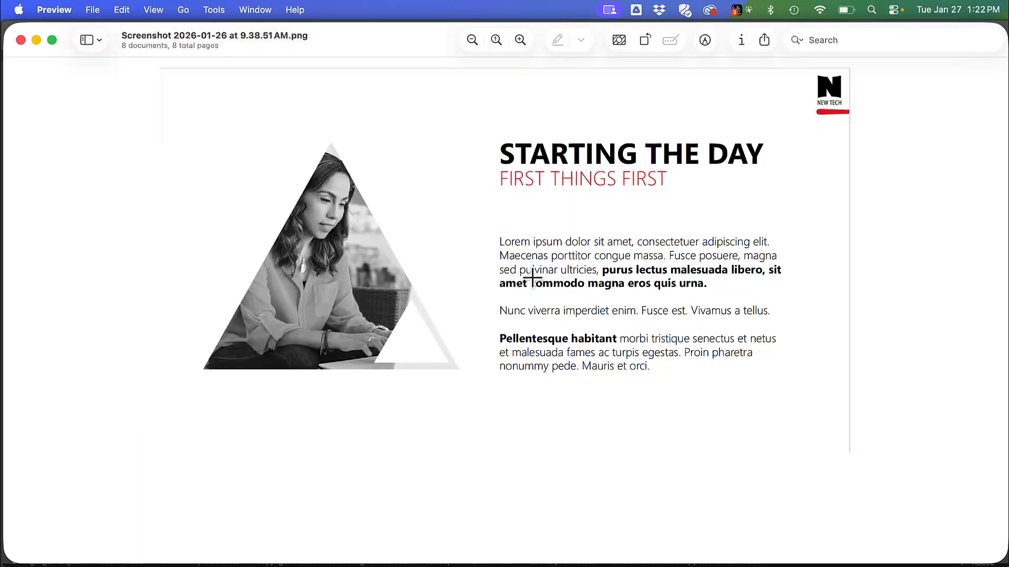
scroll(533, 277, up, 2)
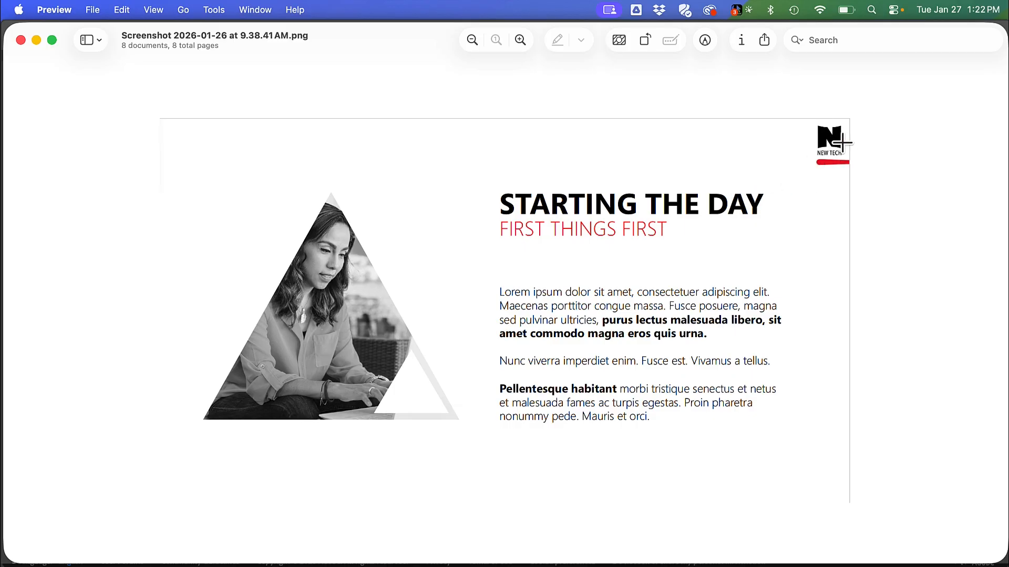
scroll(743, 336, down, 3)
scroll(743, 336, down, 5)
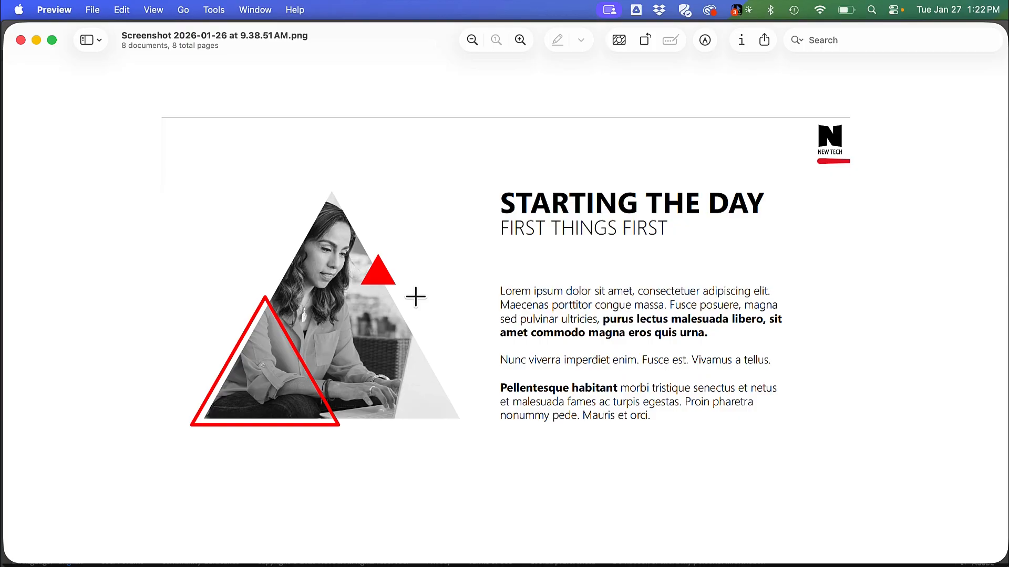
scroll(416, 297, down, 5)
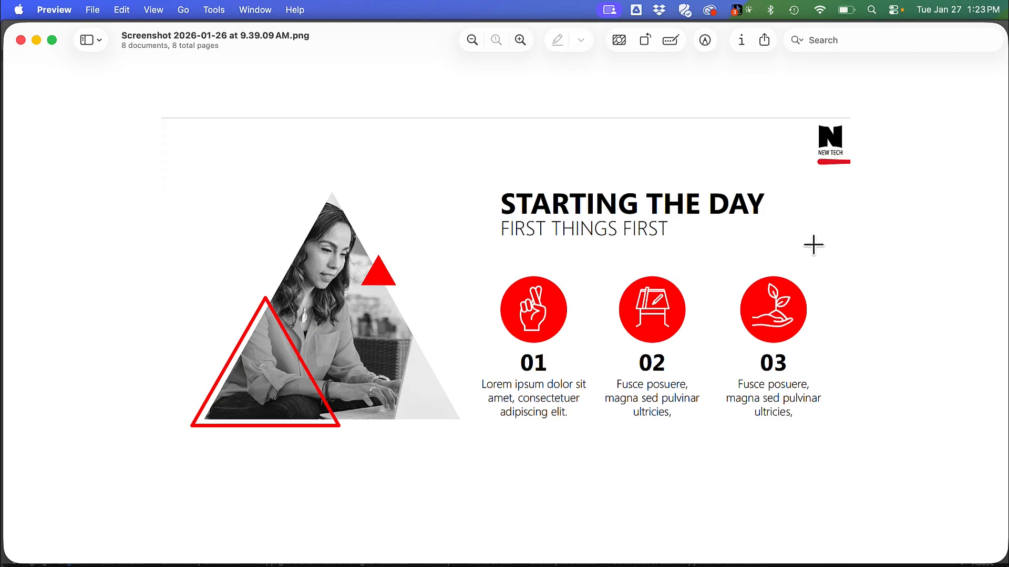
scroll(770, 262, down, 5)
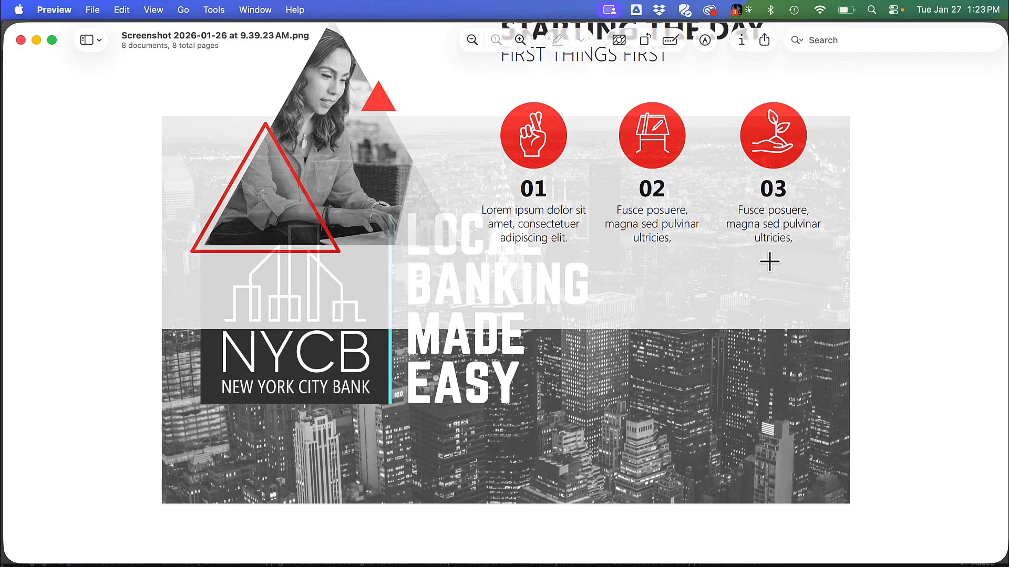